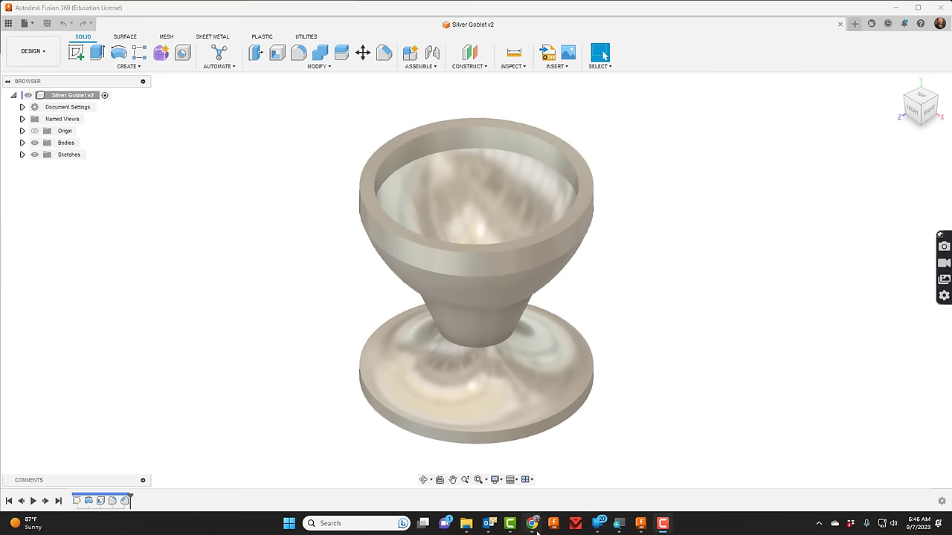
- Start a new design and create an internal standard component named Goblet
{"action": "mouse_move", "coordinate": [537, 530]}
{"action": "left_click", "coordinate": [563, 447]}
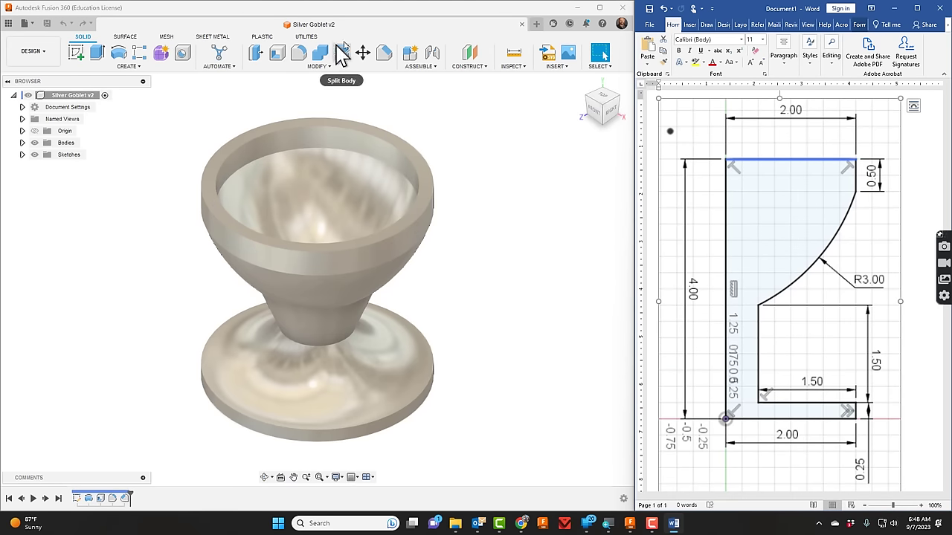
{"action": "left_click", "coordinate": [537, 25]}
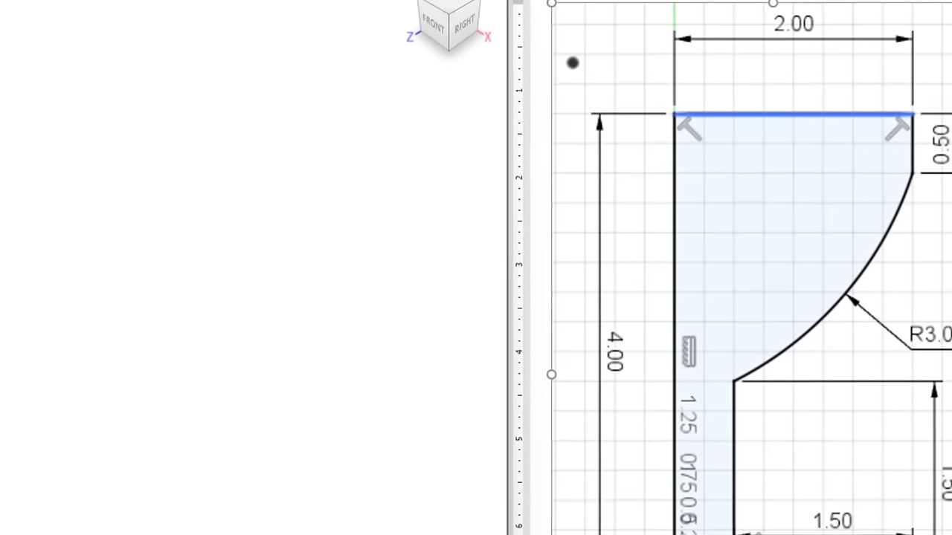
{"action": "left_click", "coordinate": [413, 59]}
{"action": "double_click", "coordinate": [346, 195]}
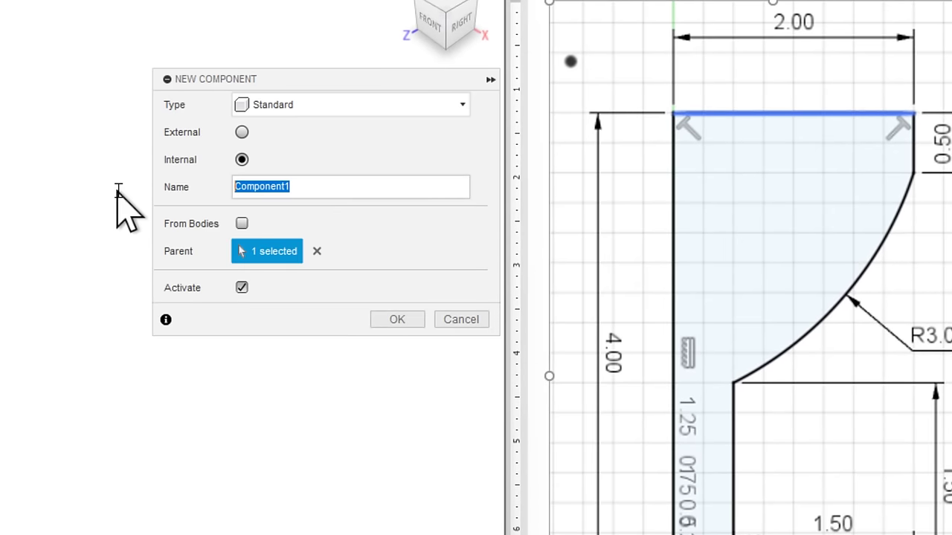
{"action": "type", "text": "Goblet"}
{"action": "key", "text": "Return"}
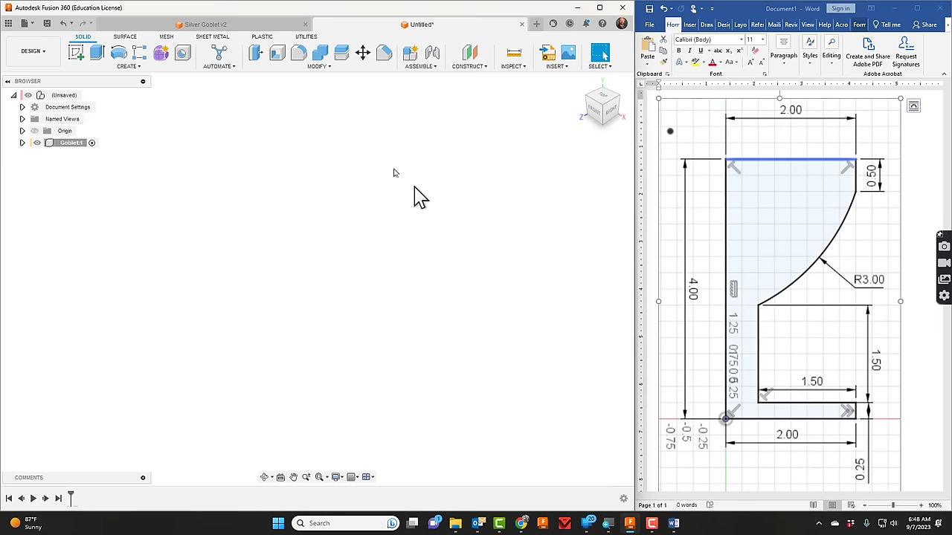
- Start a sketch on the front plane and draw a 4 in vertical line up from the origin
{"action": "left_click", "coordinate": [76, 52]}
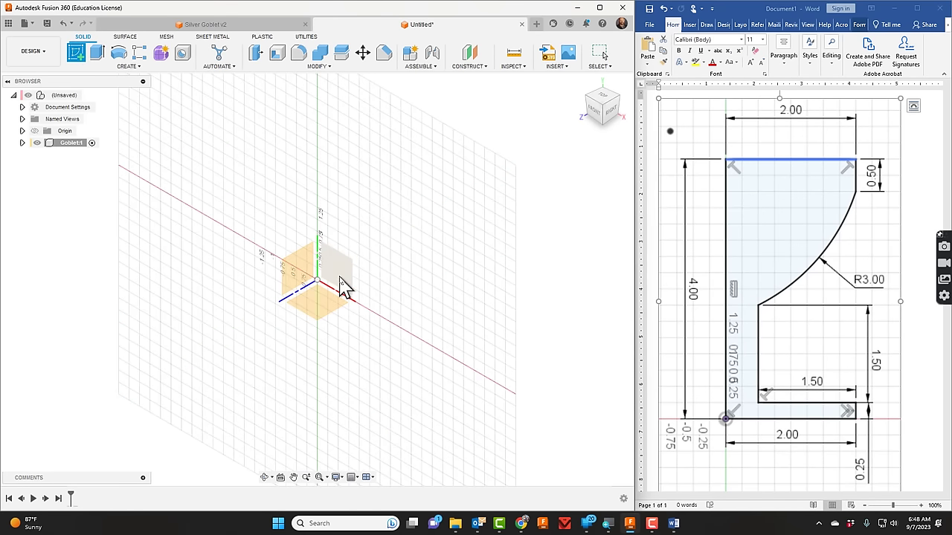
{"action": "left_click", "coordinate": [346, 281]}
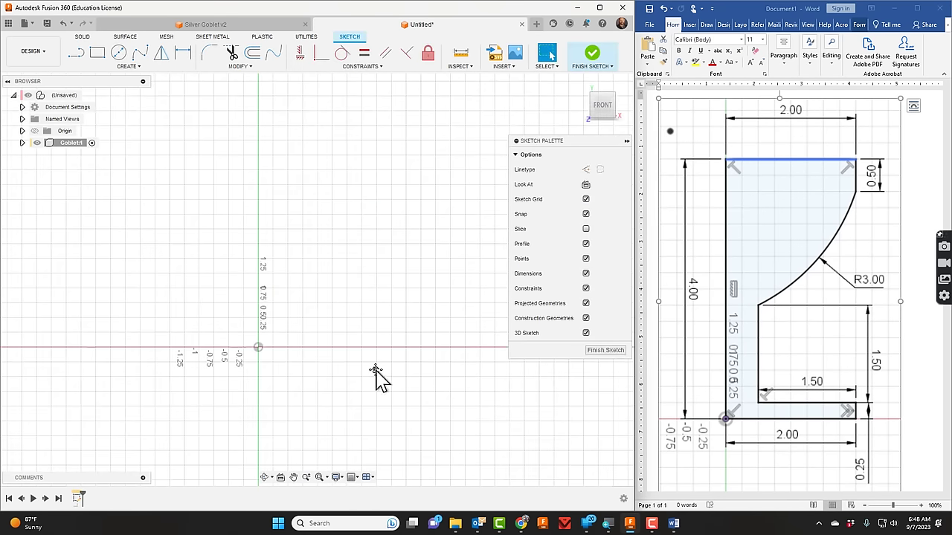
{"action": "left_click", "coordinate": [76, 52]}
{"action": "left_click", "coordinate": [258, 347]}
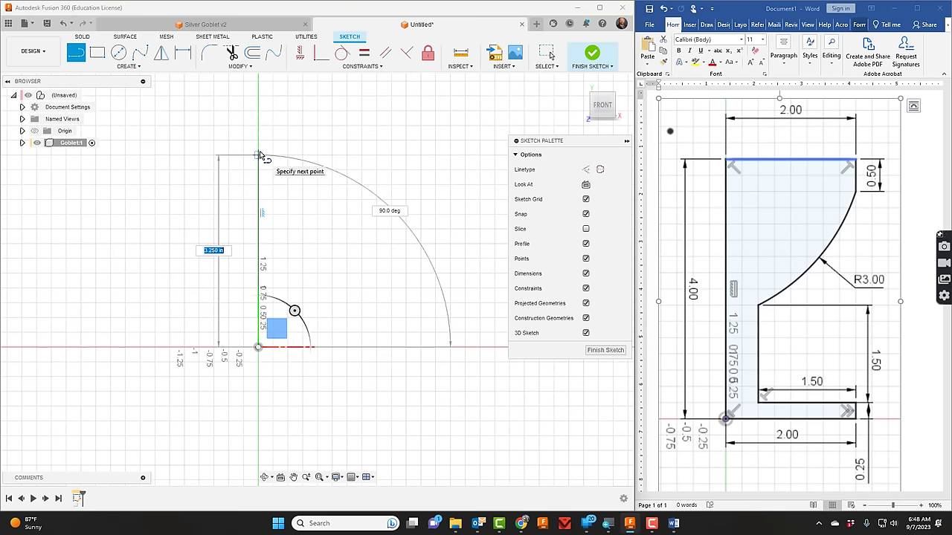
{"action": "type", "text": "4"}
{"action": "key", "text": "Return"}
{"action": "key", "text": "Escape"}
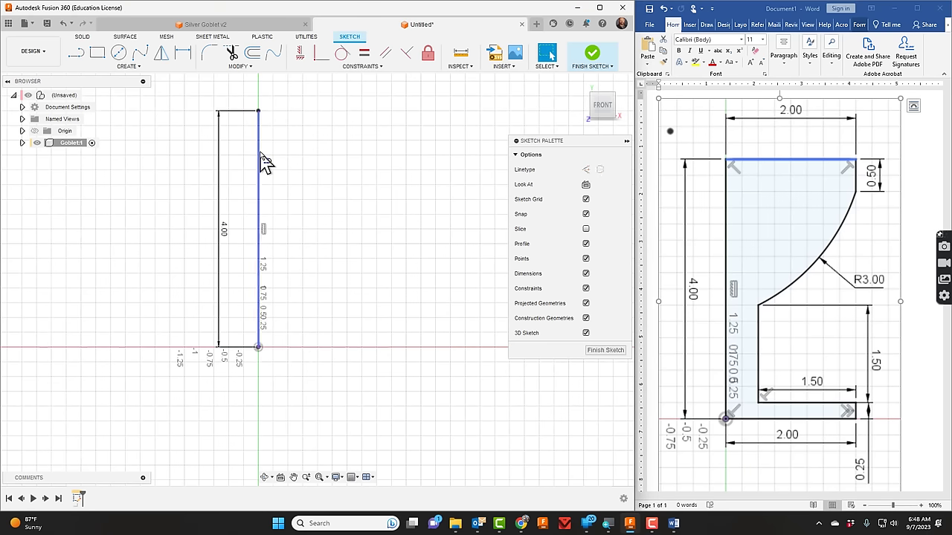
- Draw a 2 in horizontal line rightward from the vertical line's upper end and place its dimension just above it
{"action": "left_click", "coordinate": [76, 52]}
{"action": "left_click", "coordinate": [258, 111]}
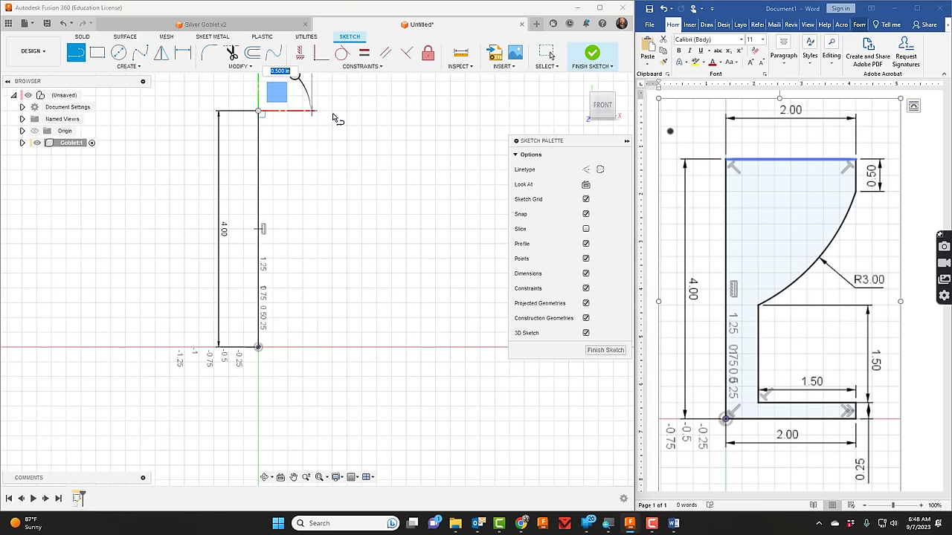
{"action": "key", "text": "Escape"}
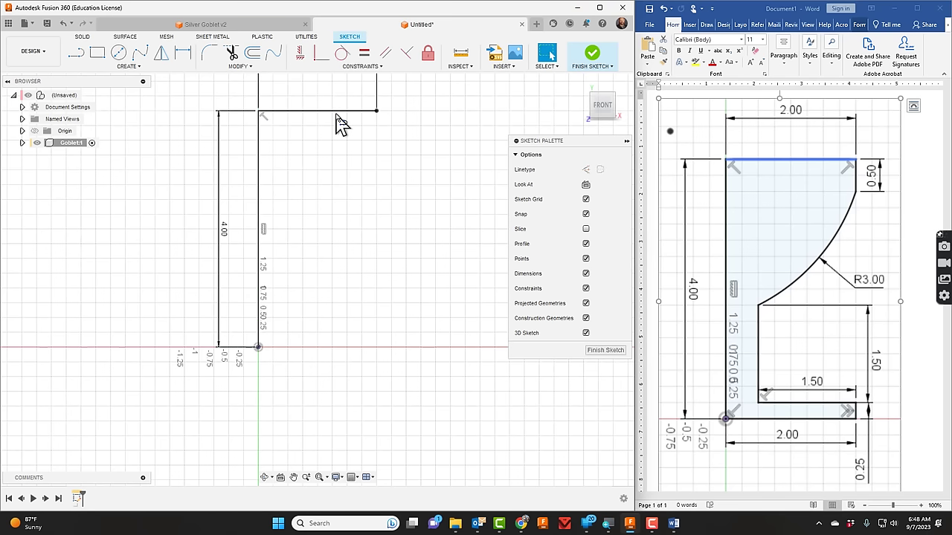
{"action": "scroll", "coordinate": [318, 217], "scroll_direction": "down", "scroll_amount": 2}
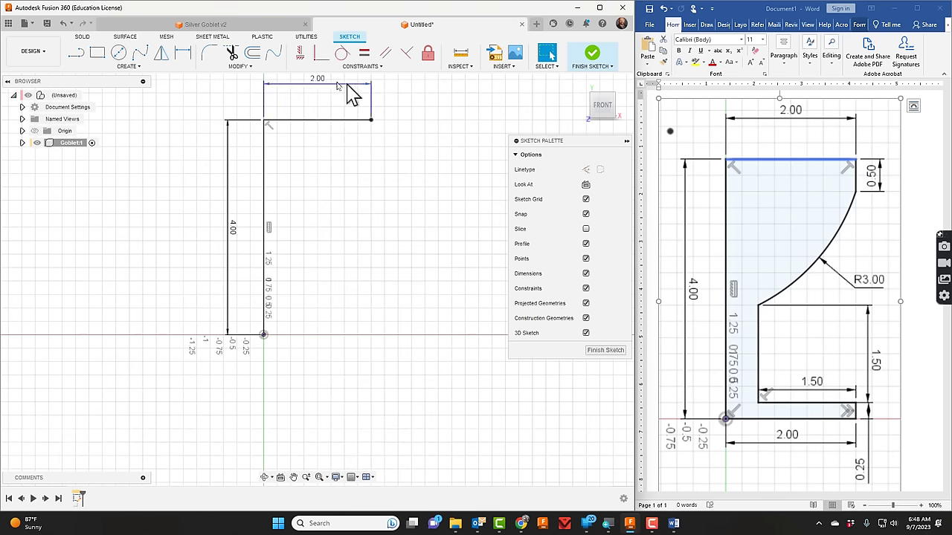
{"action": "left_click_drag", "start_coordinate": [323, 84], "coordinate": [321, 110]}
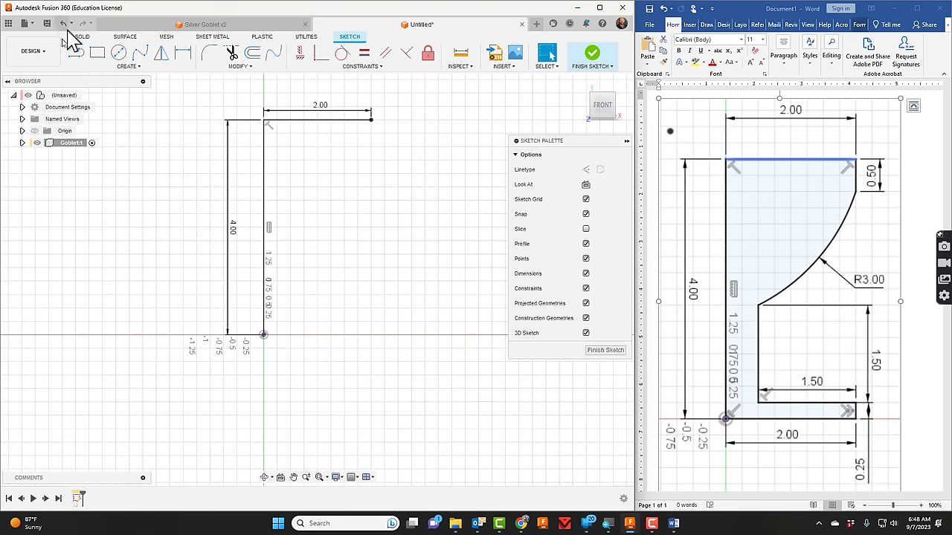
- Draw a 0.5 in vertical line down from the outer end of the upper horizontal line
{"action": "left_click", "coordinate": [80, 56]}
{"action": "left_click", "coordinate": [371, 121]}
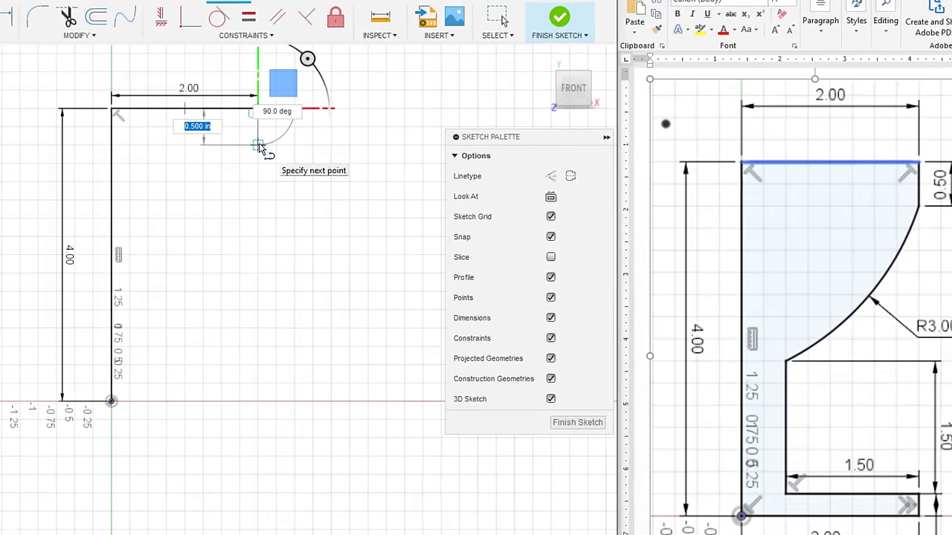
{"action": "left_click", "coordinate": [372, 147]}
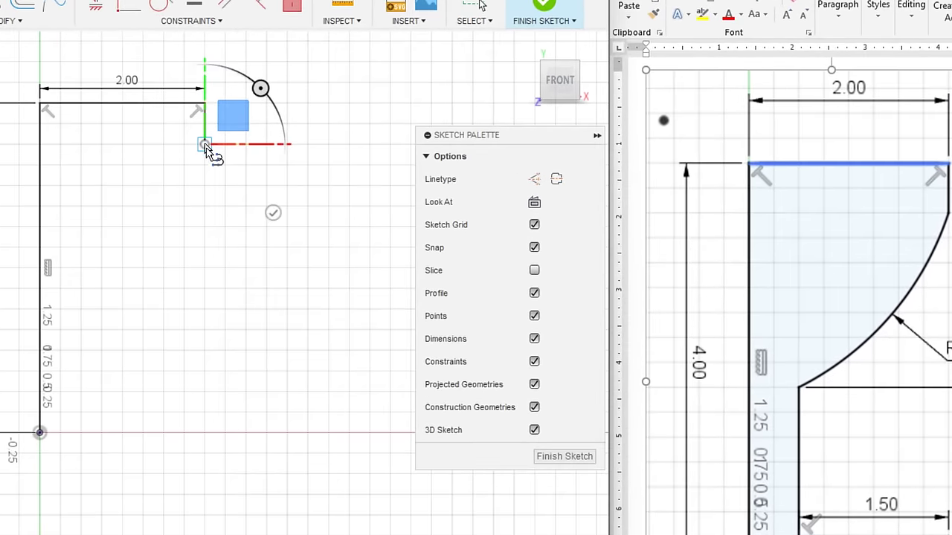
{"action": "key", "text": "Escape"}
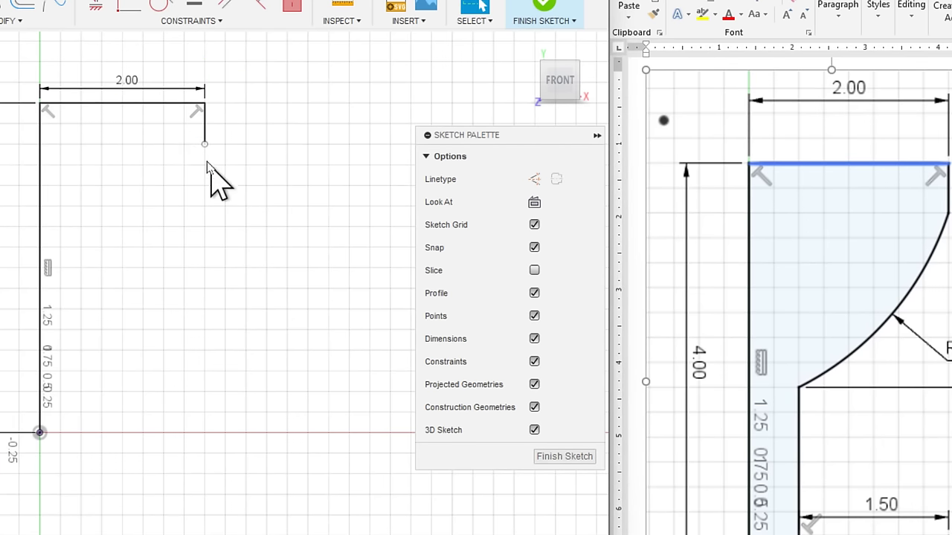
{"action": "key", "text": "ctrl+z"}
{"action": "key", "text": "ctrl+y"}
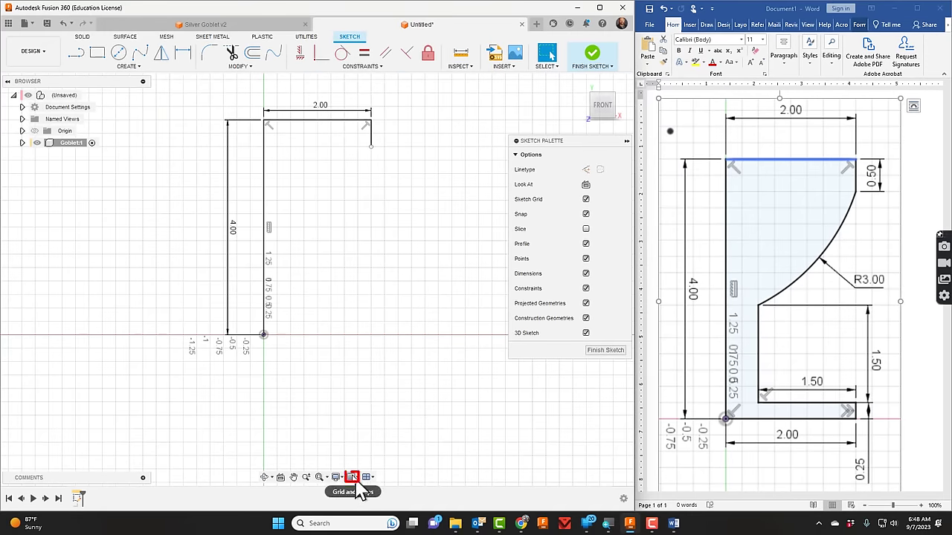
- Set the sketch grid to fixed with 0.25 in major spacing and 1 minor subdivision
{"action": "left_click", "coordinate": [352, 477]}
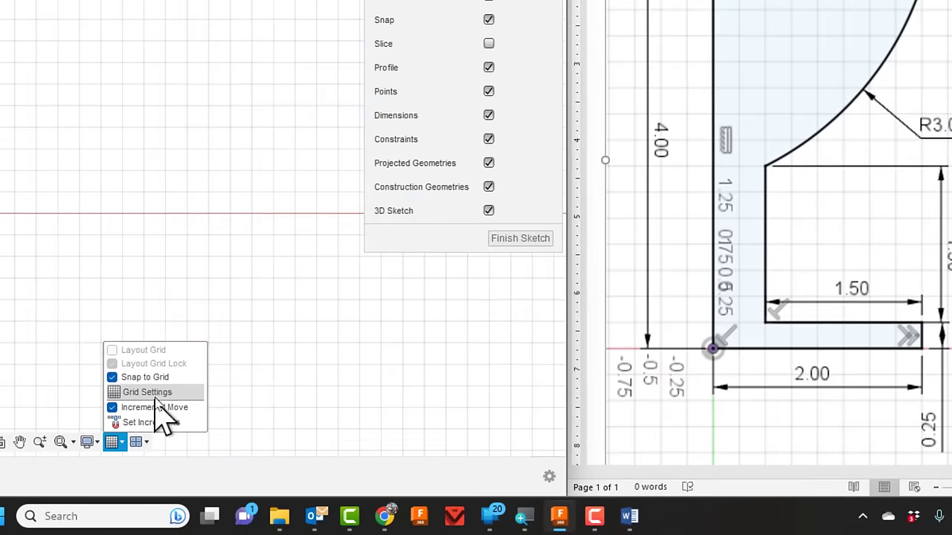
{"action": "left_click", "coordinate": [146, 392]}
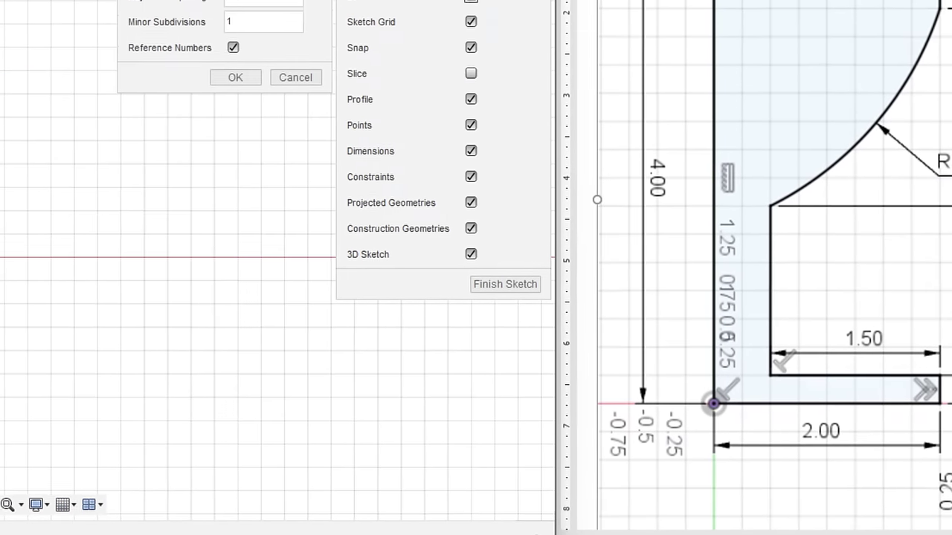
{"action": "left_click", "coordinate": [243, 135]}
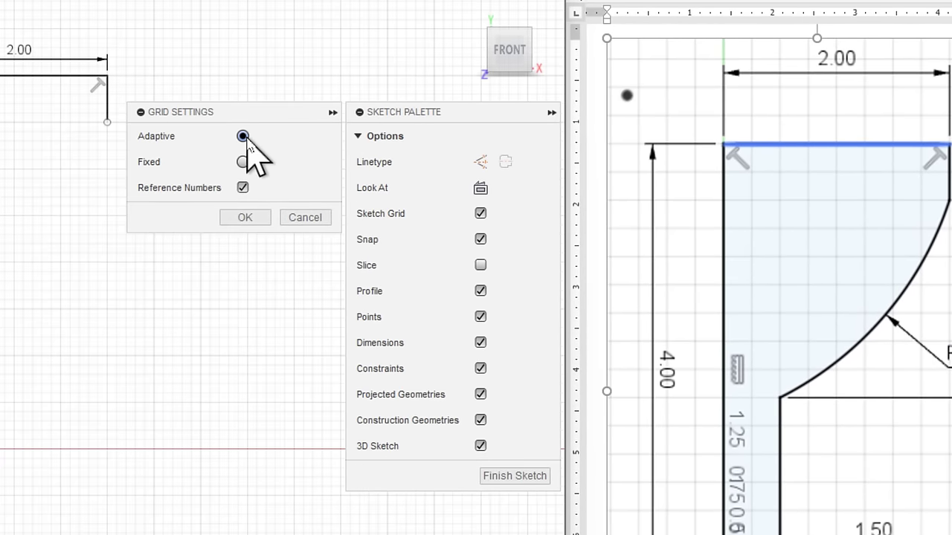
{"action": "left_click", "coordinate": [243, 162]}
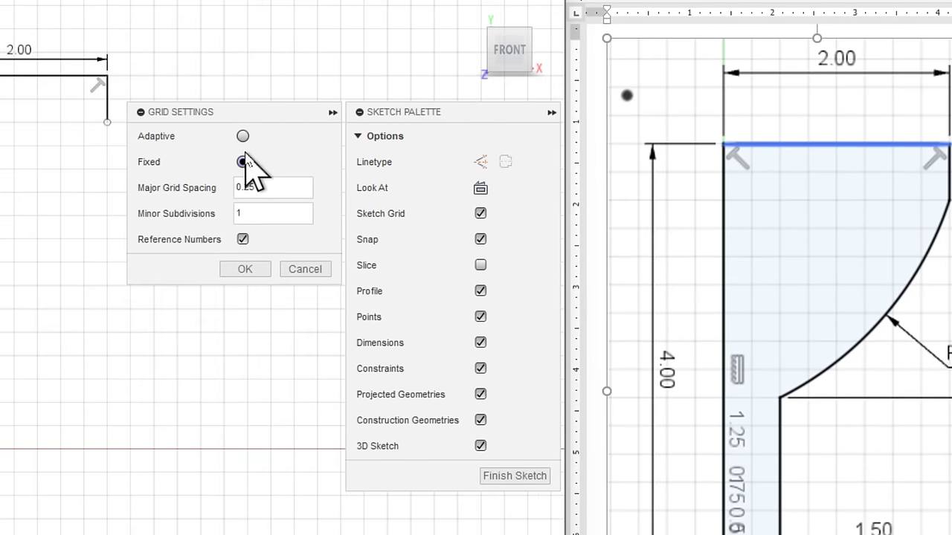
{"action": "triple_click", "coordinate": [295, 191]}
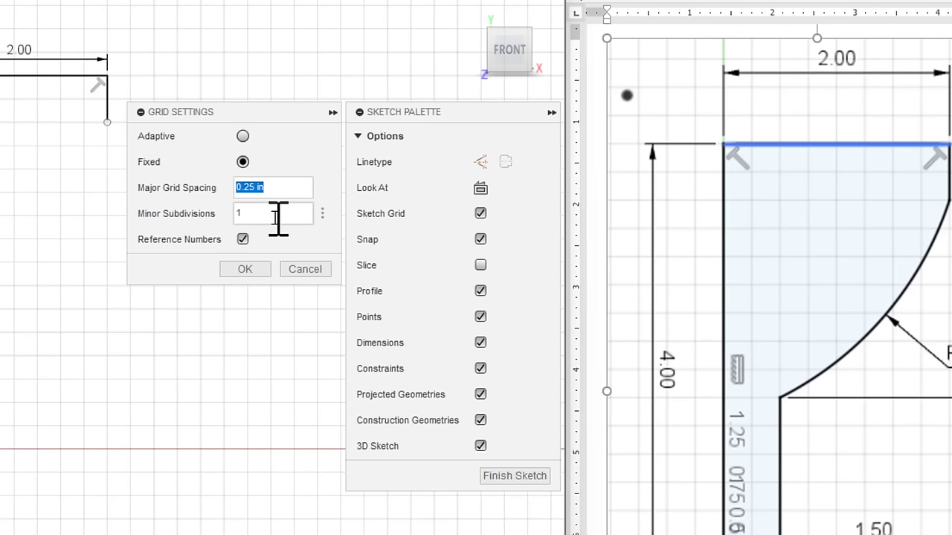
{"action": "left_click", "coordinate": [252, 269]}
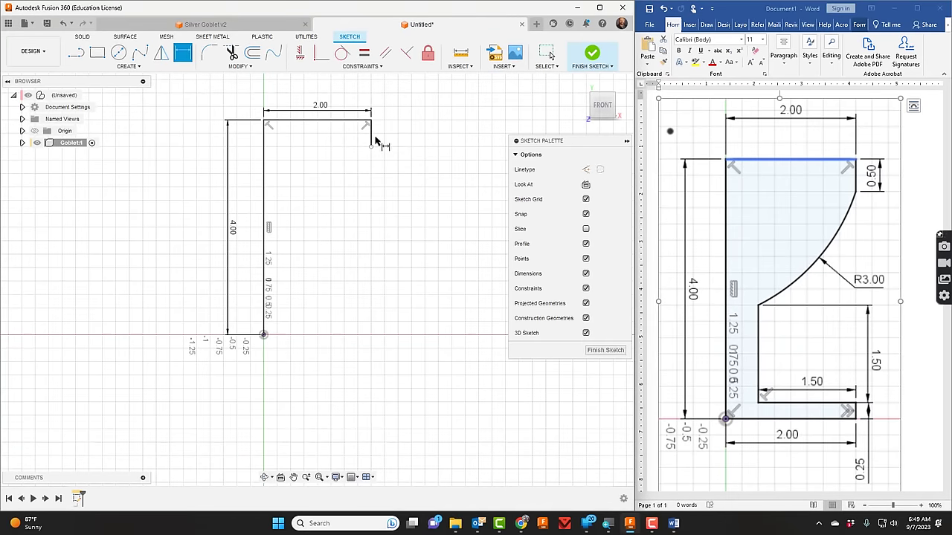
- Draw a 2 in horizontal base line rightward from the origin and place its dimension below the line
{"action": "left_click", "coordinate": [76, 52]}
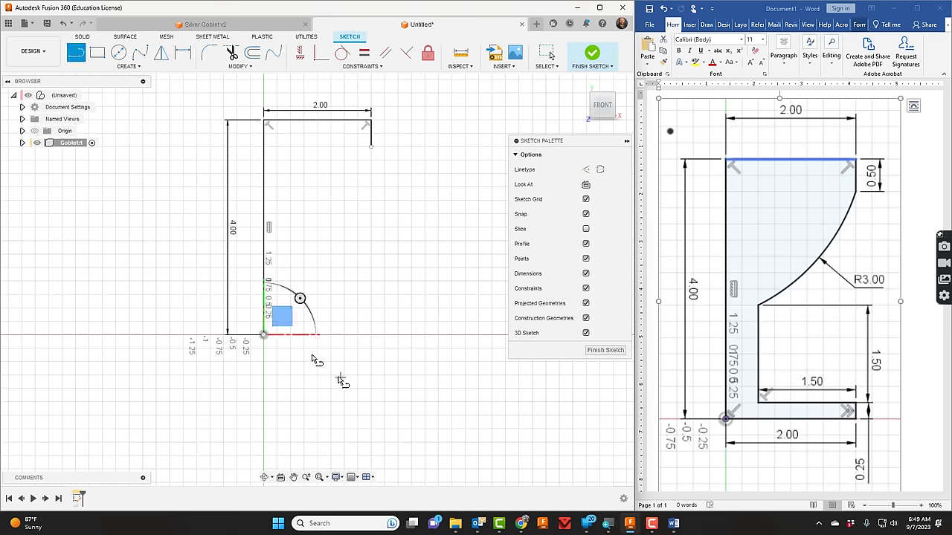
{"action": "left_click", "coordinate": [264, 336]}
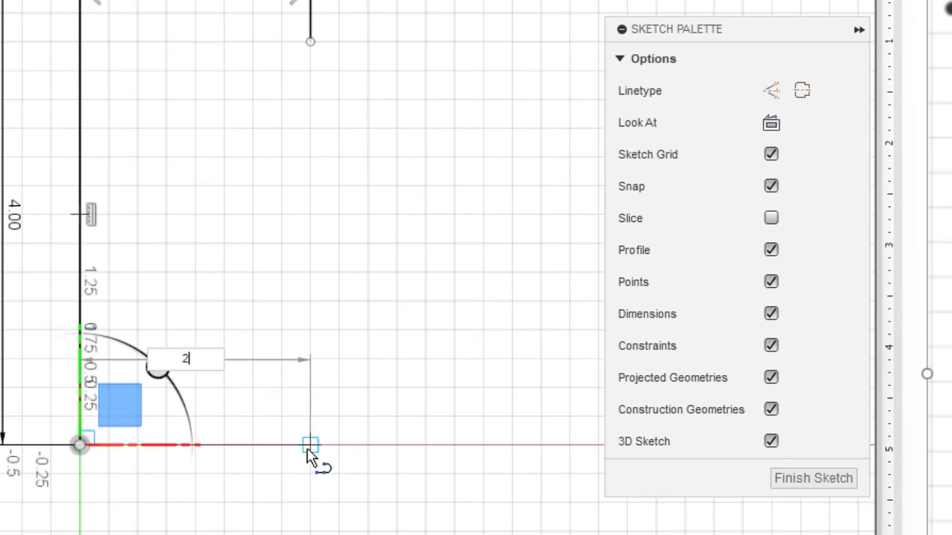
{"action": "left_click", "coordinate": [371, 335]}
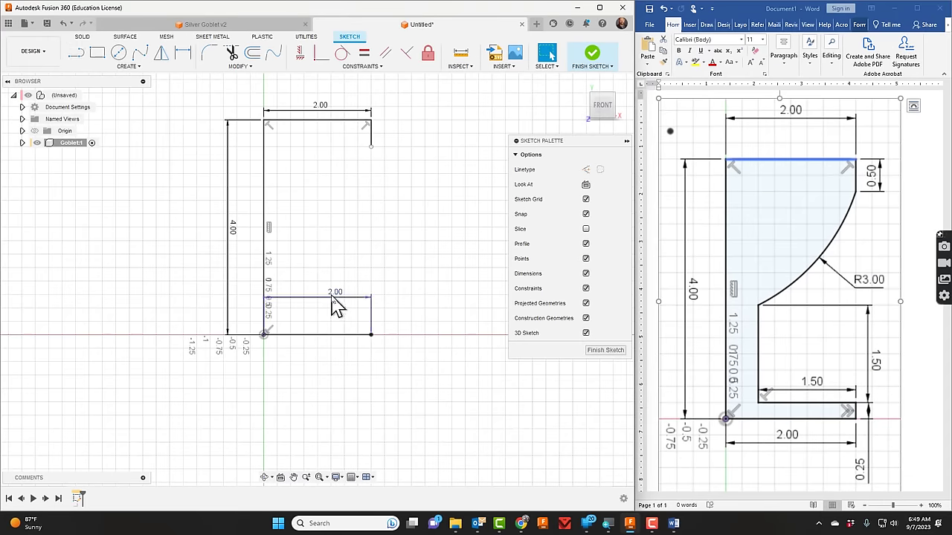
{"action": "left_click_drag", "start_coordinate": [336, 306], "coordinate": [329, 356]}
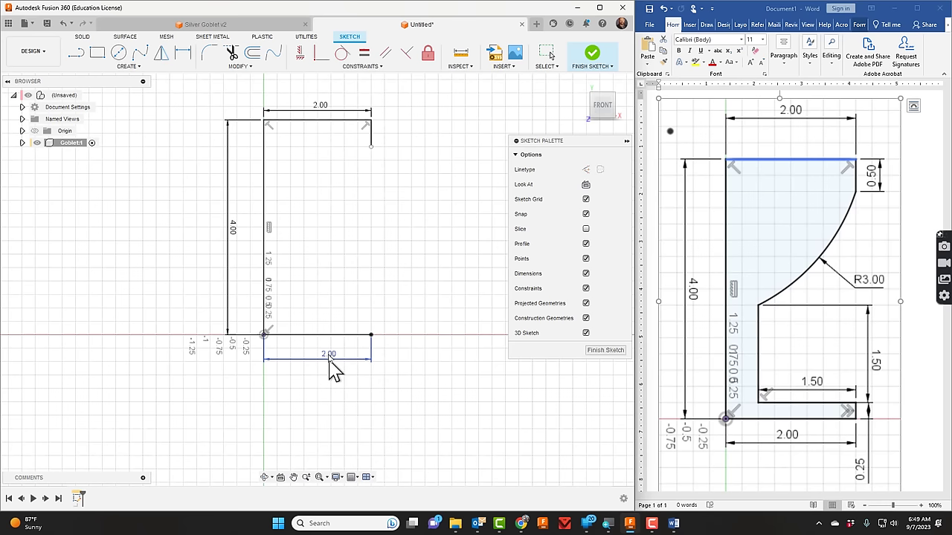
- Draw a 0.25 in vertical line up from the outer end of the base line
{"action": "left_click", "coordinate": [76, 53]}
{"action": "left_click", "coordinate": [371, 335]}
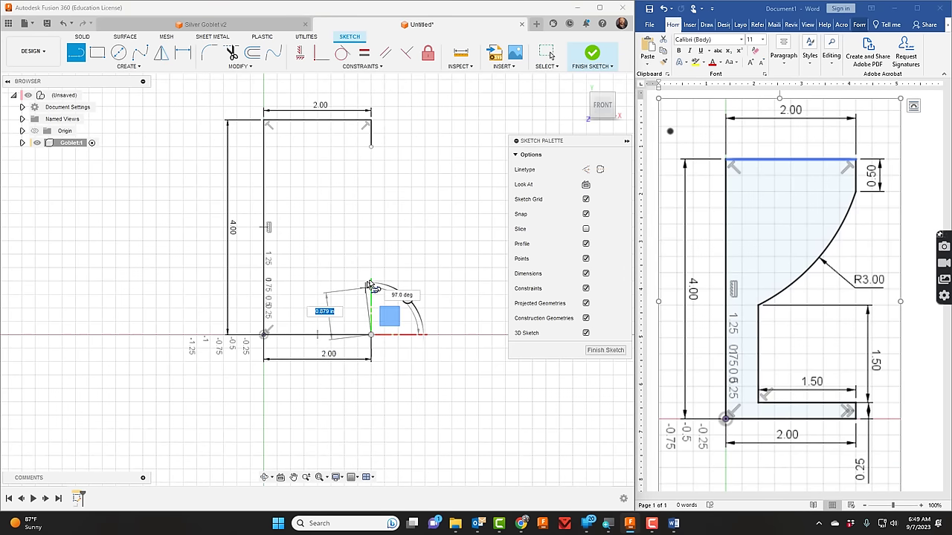
{"action": "type", "text": ".25"}
{"action": "key", "text": "Return"}
{"action": "key", "text": "Escape"}
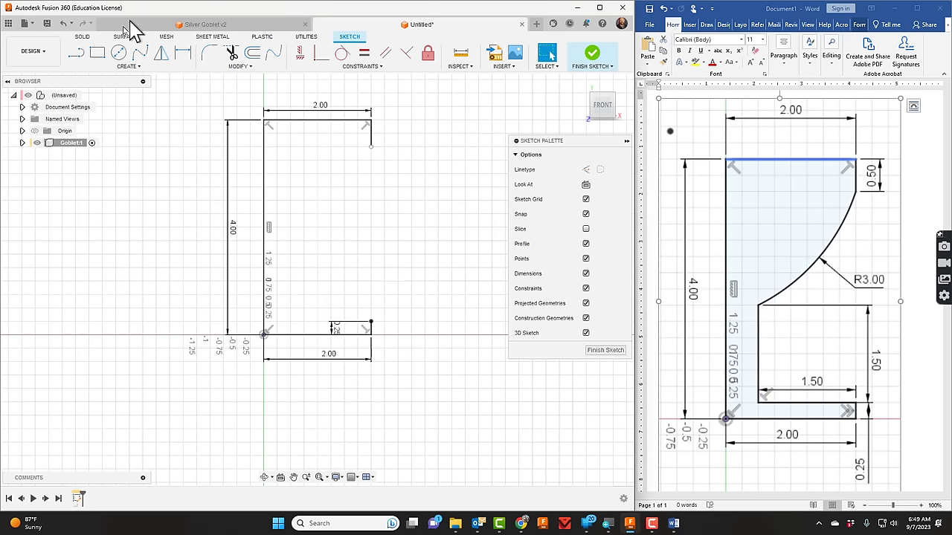
- Draw a 1.5 in horizontal line inward from the top of the short base edge, toward the center axis
{"action": "left_click", "coordinate": [76, 53]}
{"action": "left_click", "coordinate": [371, 322]}
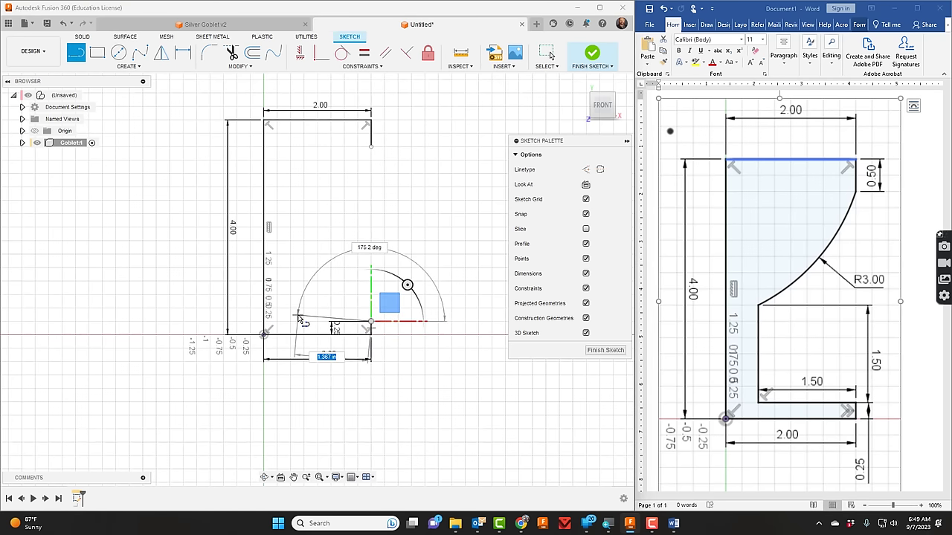
{"action": "key", "text": "BackSpace"}
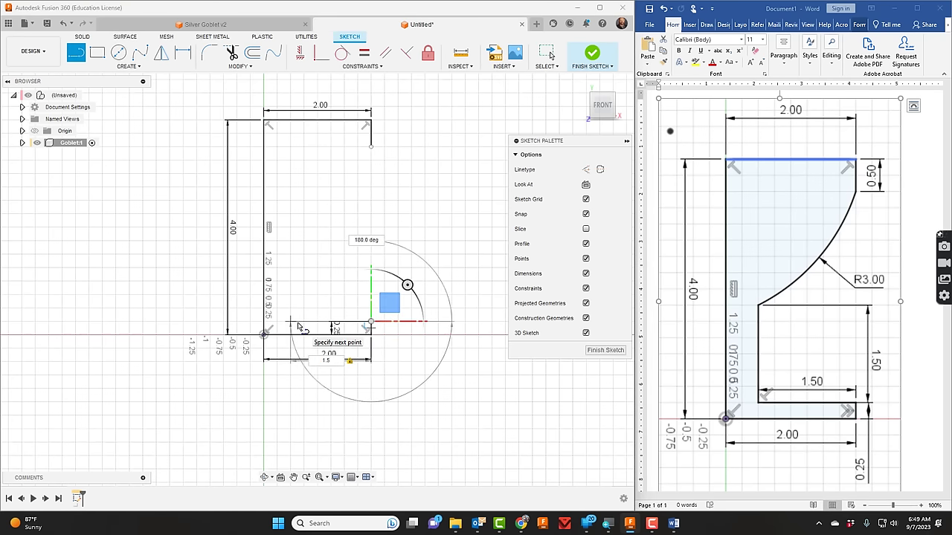
{"action": "key", "text": "Return"}
{"action": "key", "text": "Escape"}
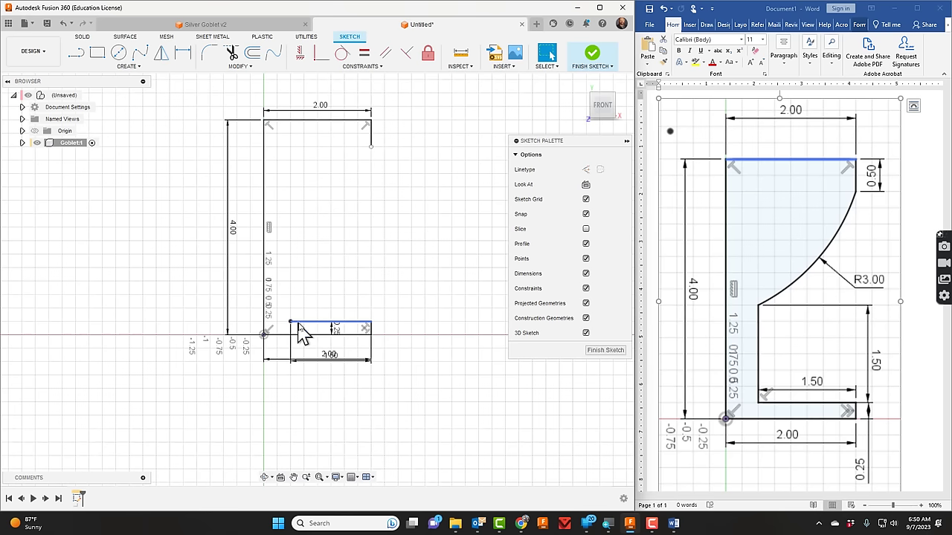
- Draw a 1.5 in vertical stem line up from the inner end of the base's upper edge
{"action": "left_click", "coordinate": [76, 52]}
{"action": "left_click_drag", "start_coordinate": [290, 322], "coordinate": [291, 230]}
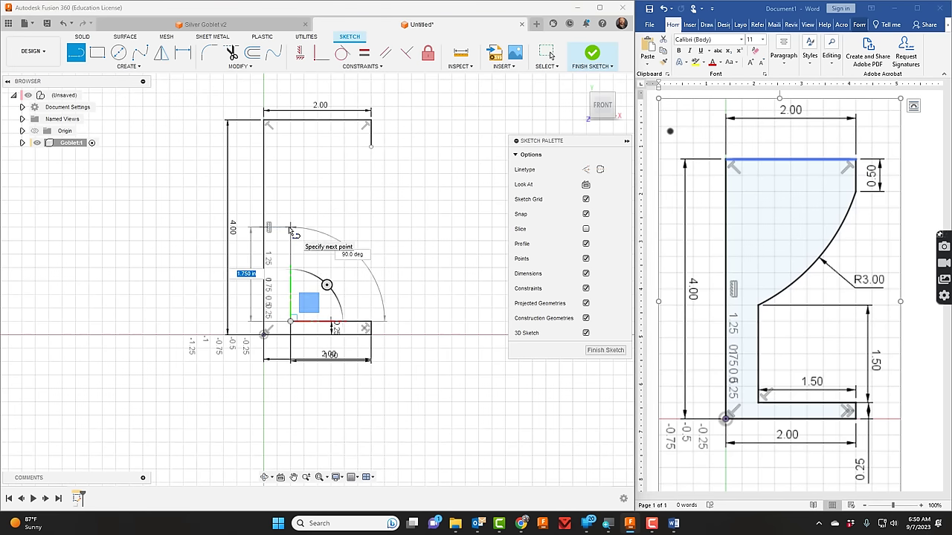
{"action": "key", "text": "Tab"}
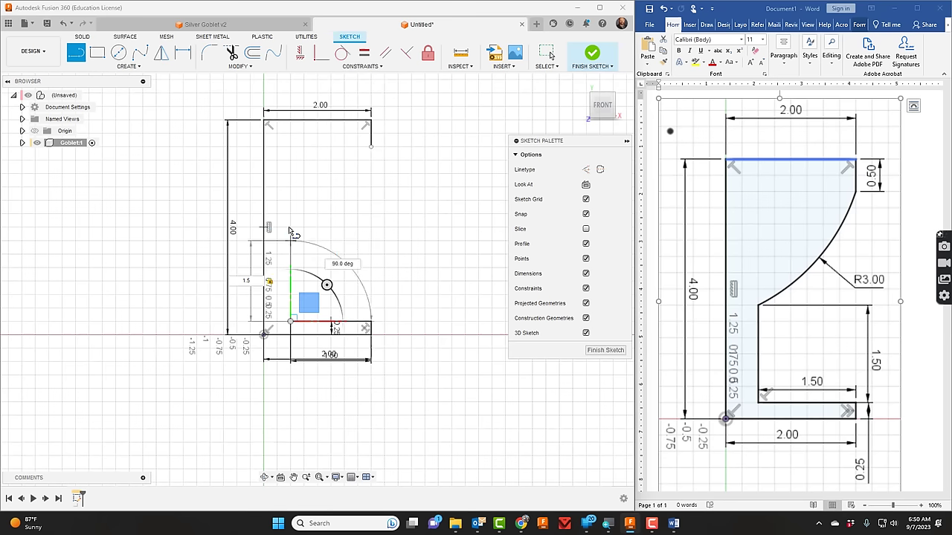
{"action": "key", "text": "Return"}
{"action": "key", "text": "Escape"}
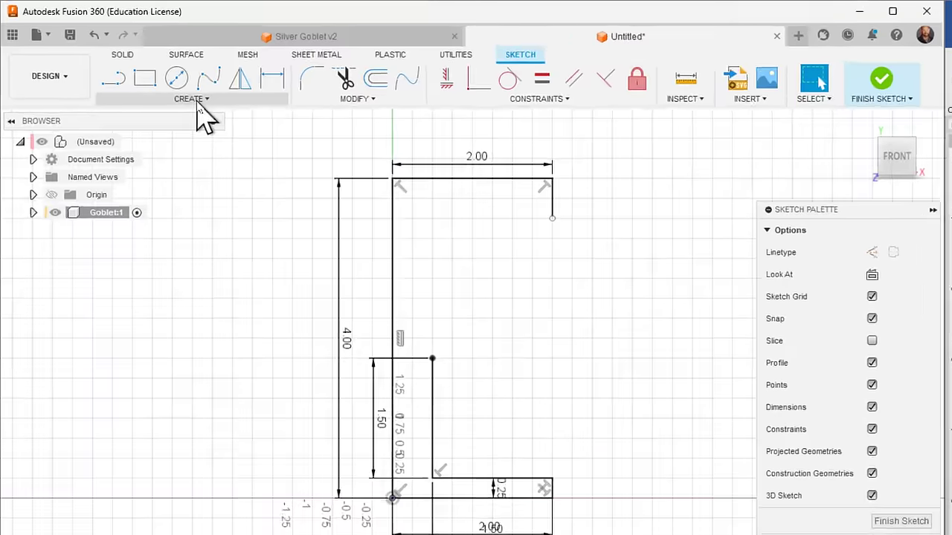
- Draw a three-point arc bulging outward from the top of the stem line to the lower end of the short rim edge
{"action": "left_click", "coordinate": [131, 67]}
{"action": "mouse_move", "coordinate": [238, 232]}
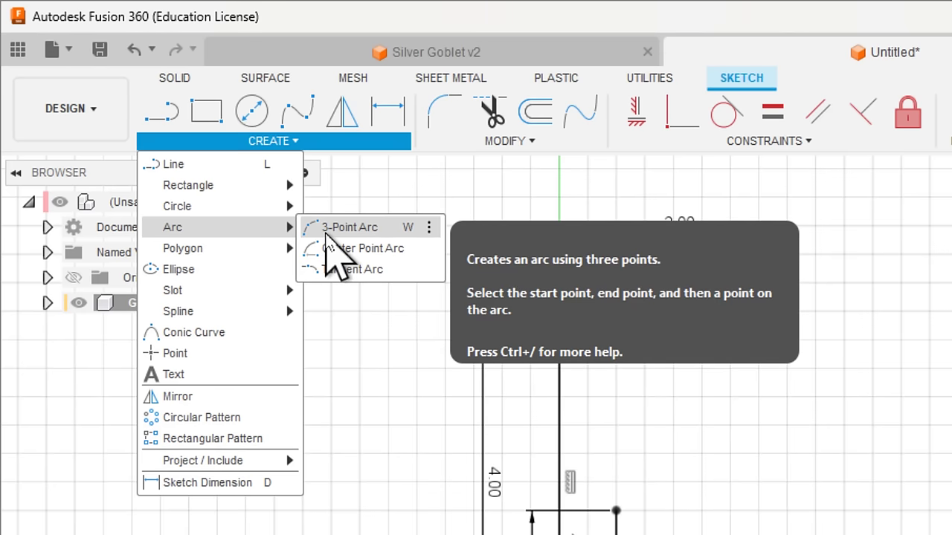
{"action": "left_click", "coordinate": [328, 248]}
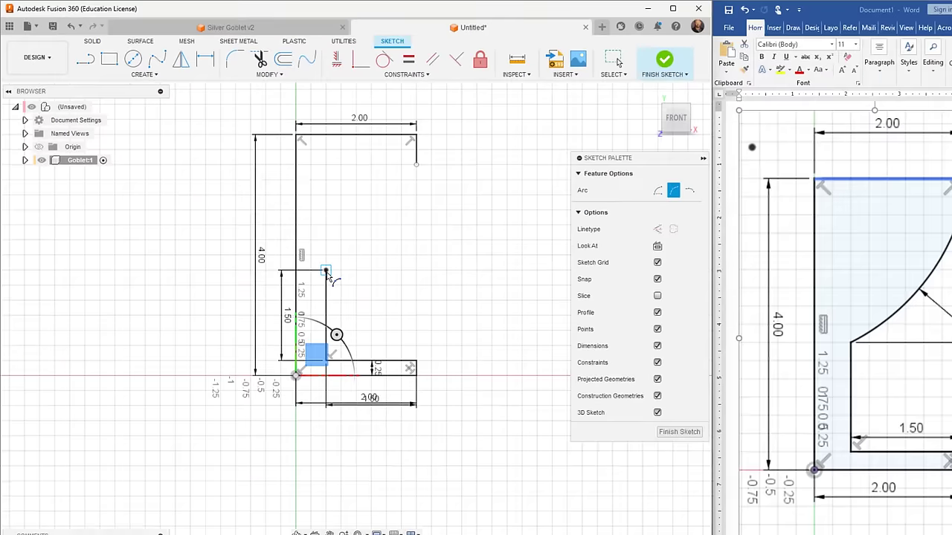
{"action": "left_click", "coordinate": [316, 262]}
{"action": "left_click", "coordinate": [370, 132]}
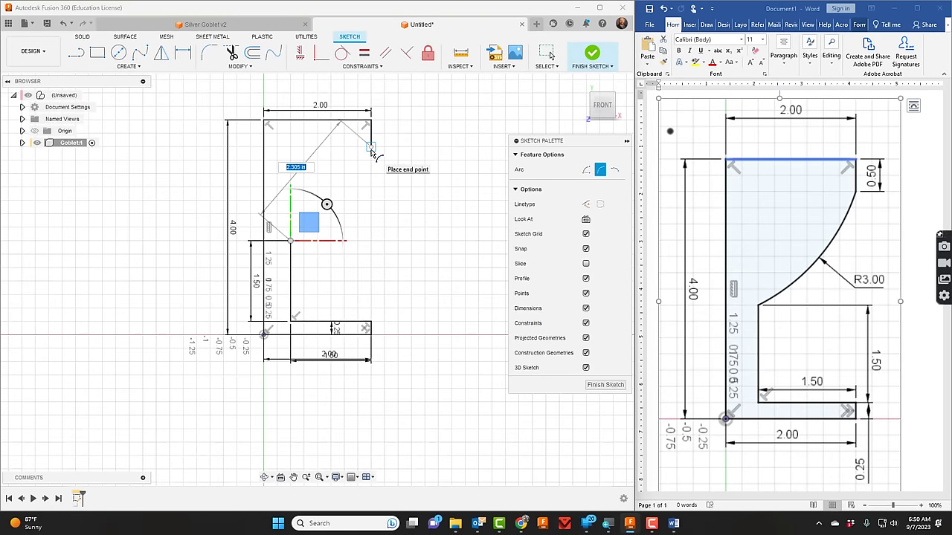
{"action": "left_click", "coordinate": [291, 240]}
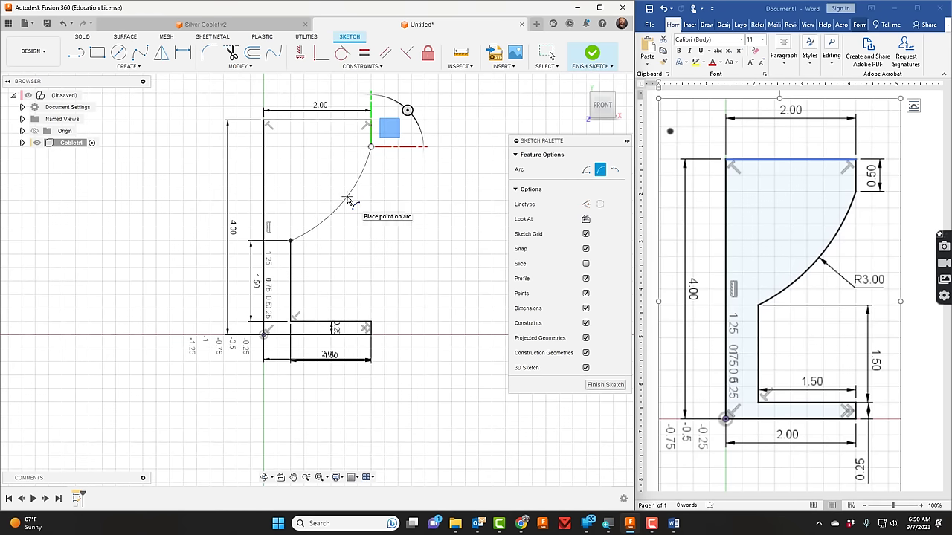
{"action": "left_click", "coordinate": [348, 200]}
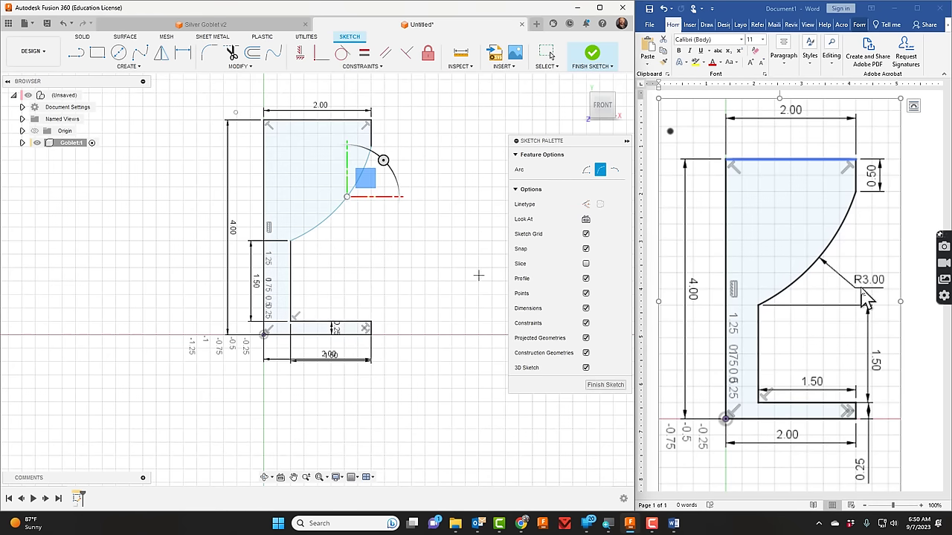
- Dimension the bowl arc with a 3 in radius and finish the sketch
{"action": "left_click", "coordinate": [182, 58]}
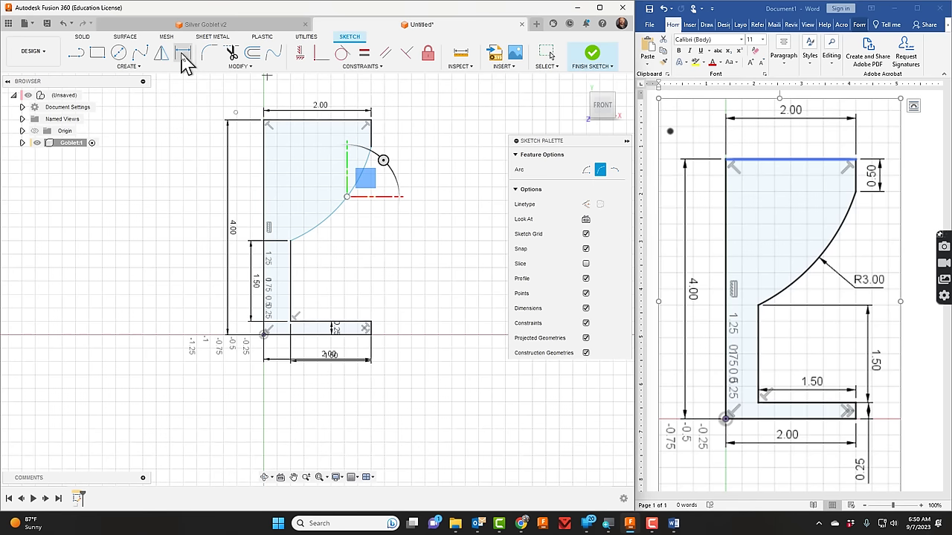
{"action": "left_click", "coordinate": [340, 206]}
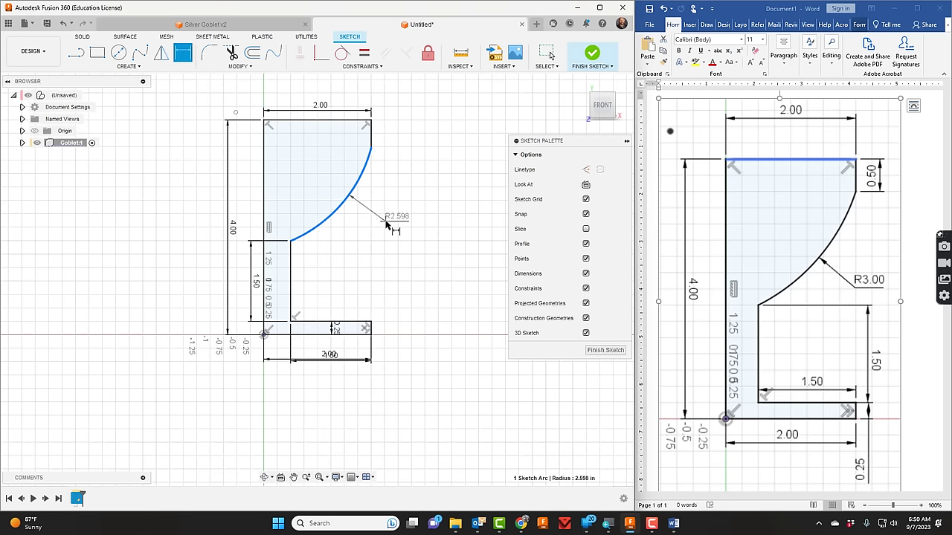
{"action": "left_click", "coordinate": [395, 220]}
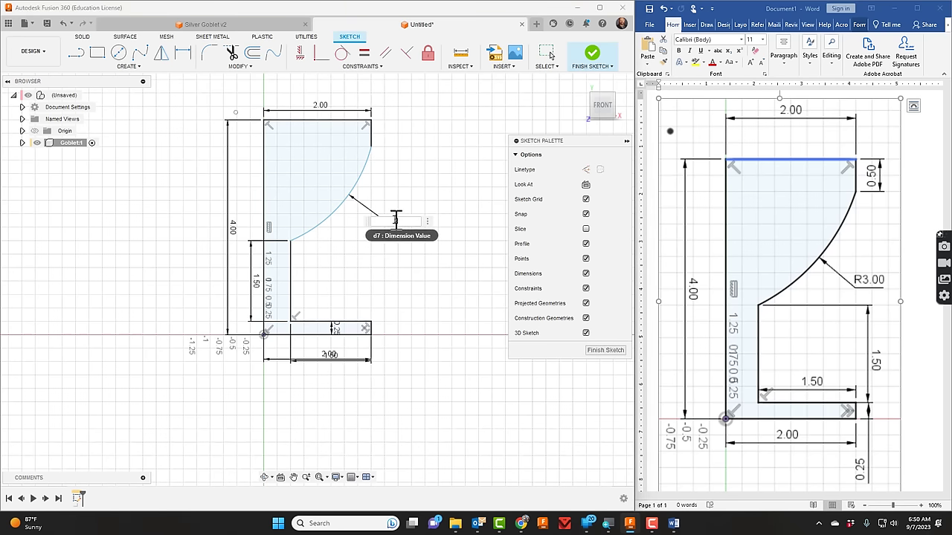
{"action": "type", "text": "3"}
{"action": "key", "text": "Return"}
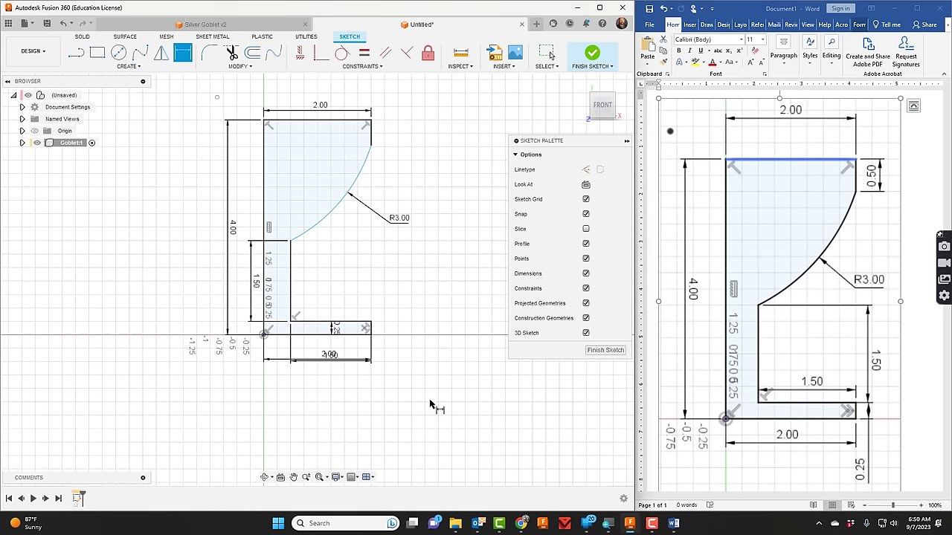
{"action": "left_click", "coordinate": [604, 350]}
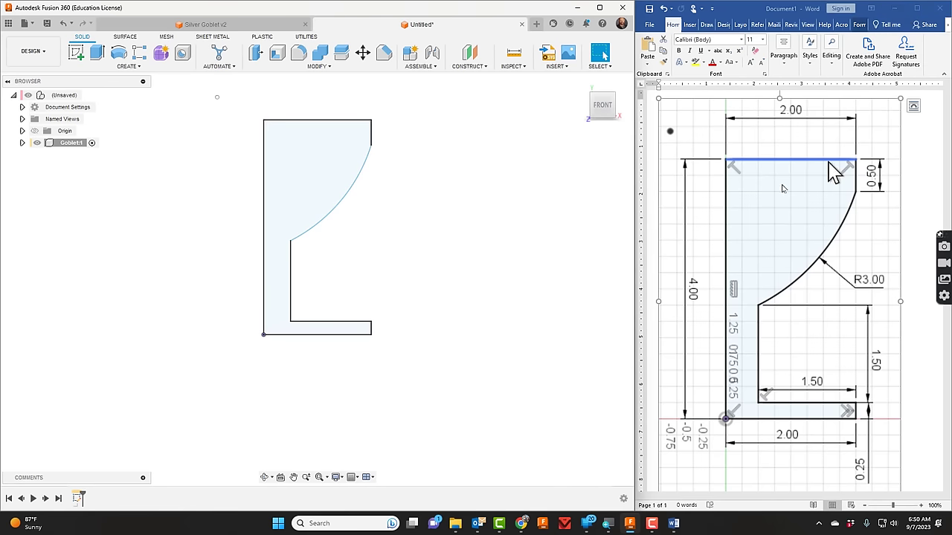
- Revolve the closed half profile 360 degrees about its vertical center line as a new body
{"action": "left_click", "coordinate": [600, 8]}
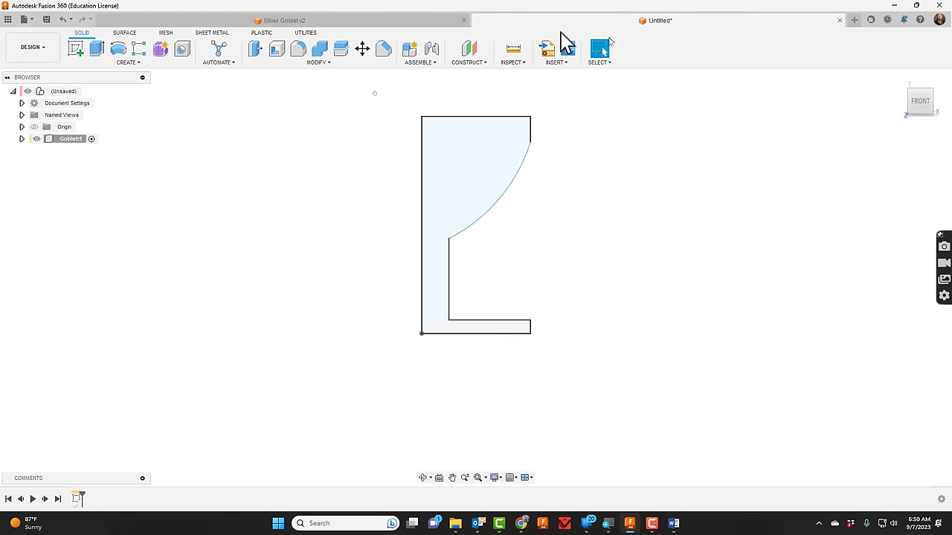
{"action": "left_click", "coordinate": [119, 50]}
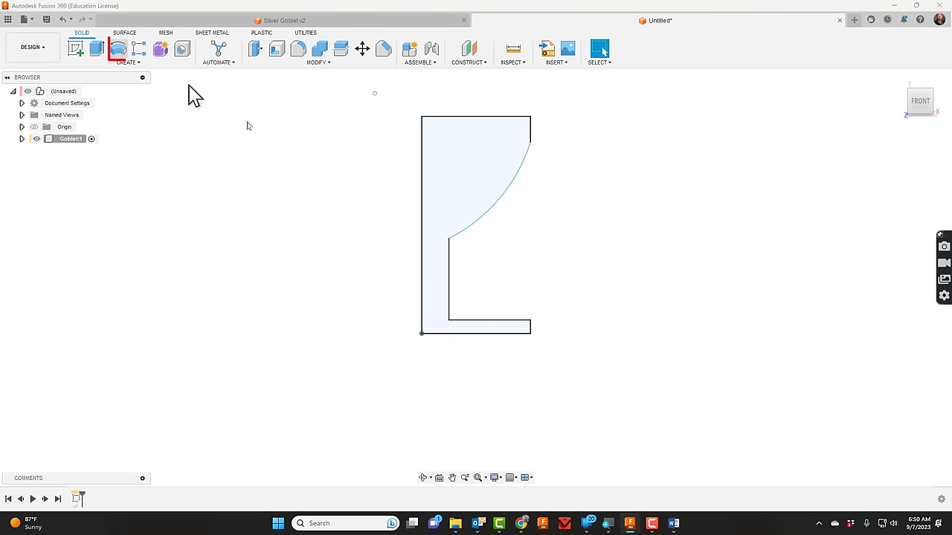
{"action": "left_click", "coordinate": [422, 179]}
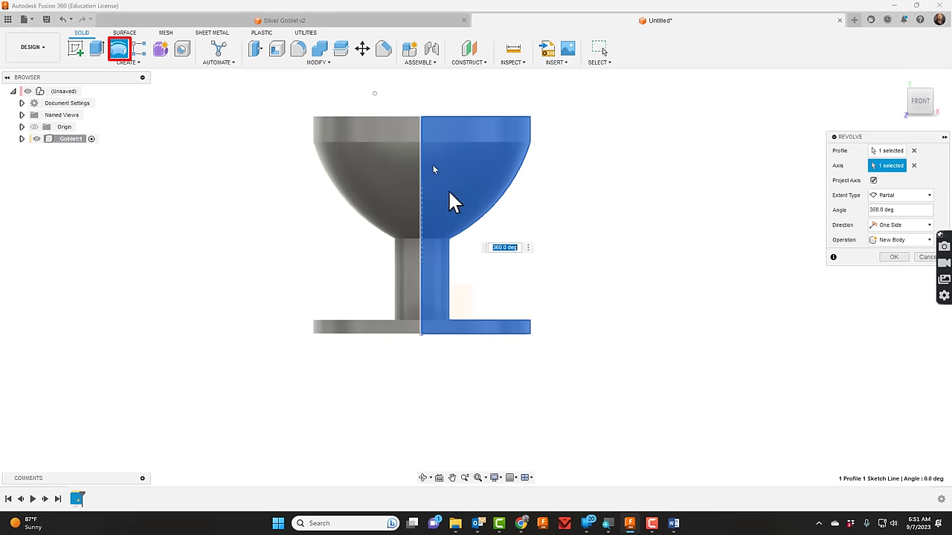
{"action": "left_click", "coordinate": [895, 258]}
- Highlight the shell instruction in Google Slides, and shell the goblet 0.25 in inward through the cup's top face in Fusion 360
{"action": "left_click", "coordinate": [423, 478]}
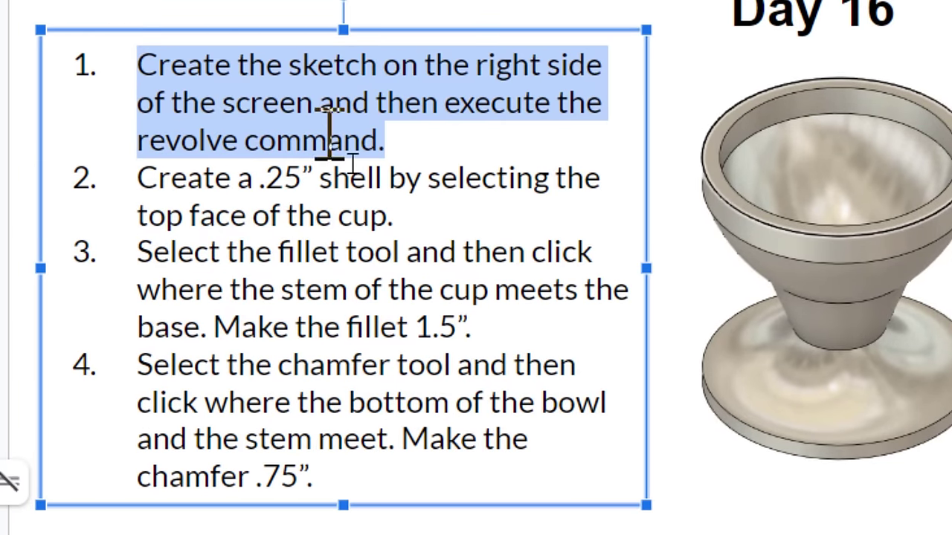
{"action": "left_click_drag", "start_coordinate": [417, 215], "coordinate": [122, 182]}
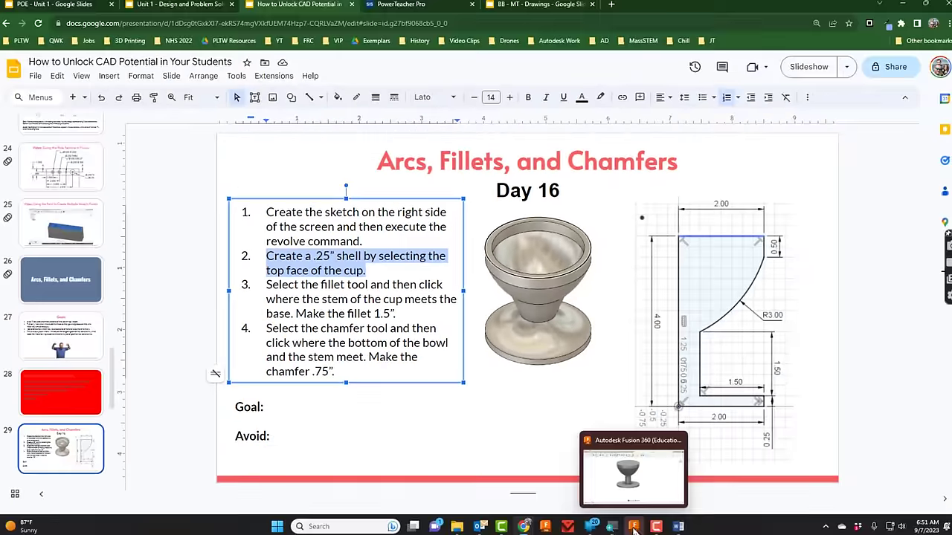
{"action": "left_click", "coordinate": [634, 529]}
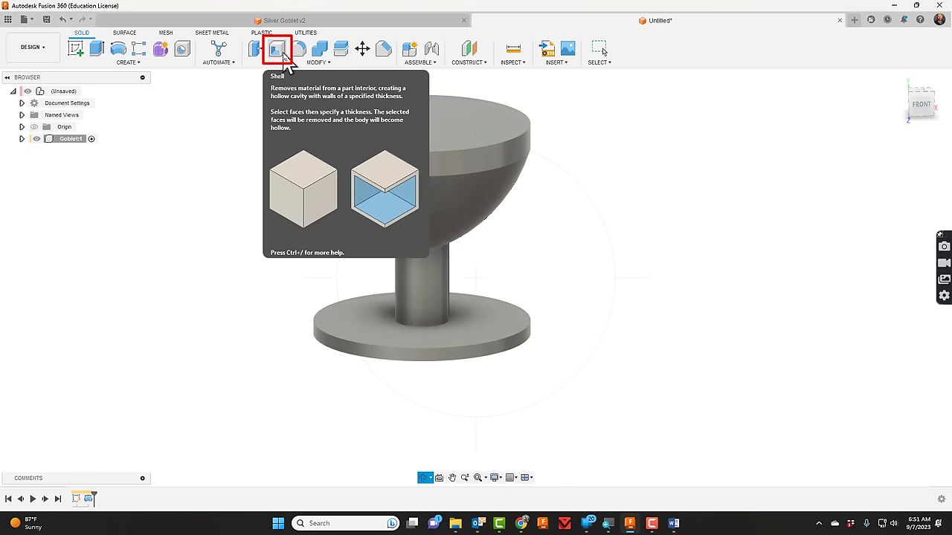
{"action": "left_click", "coordinate": [318, 64]}
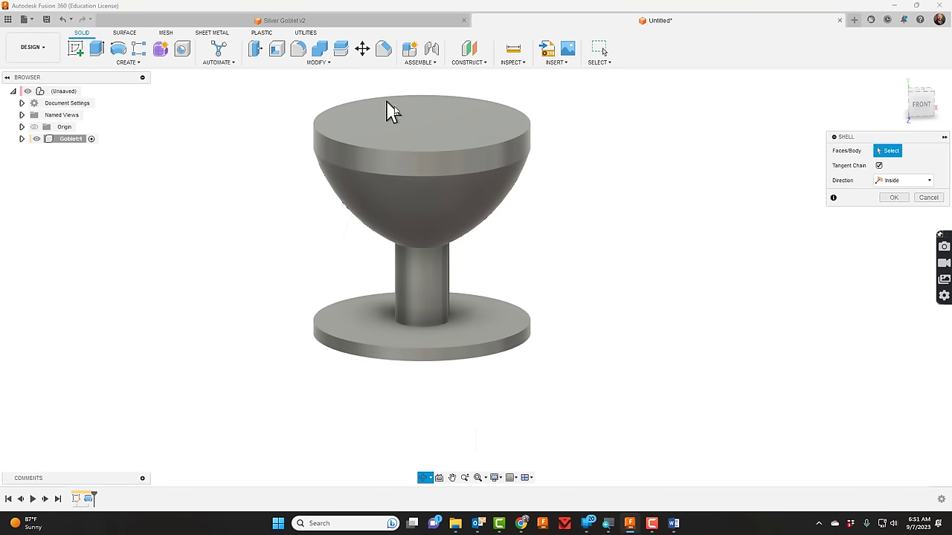
{"action": "left_click", "coordinate": [407, 140]}
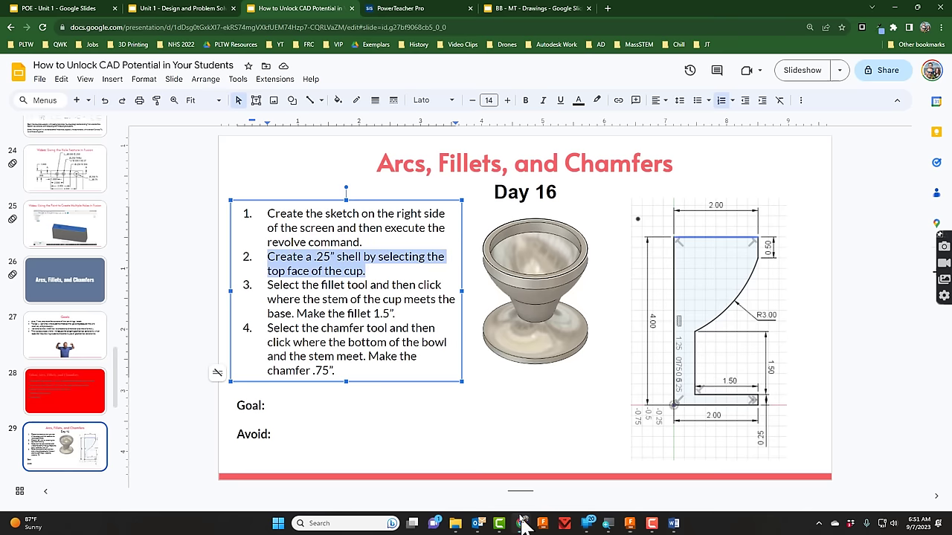
- Highlight the fillet instruction in Google Slides, and apply a 1.5 in fillet where the stem meets the base in Fusion 360
{"action": "left_click", "coordinate": [332, 301]}
{"action": "left_click_drag", "start_coordinate": [400, 315], "coordinate": [270, 290]}
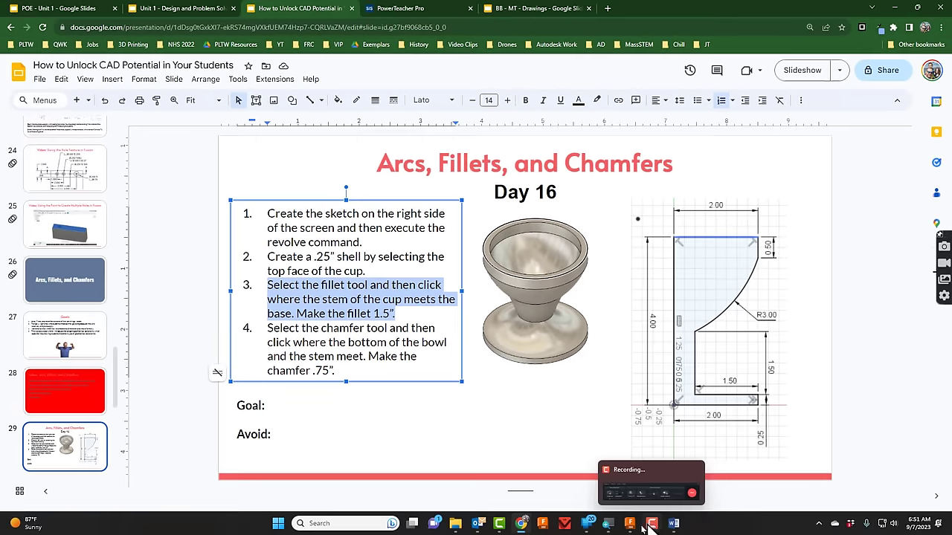
{"action": "left_click", "coordinate": [630, 524]}
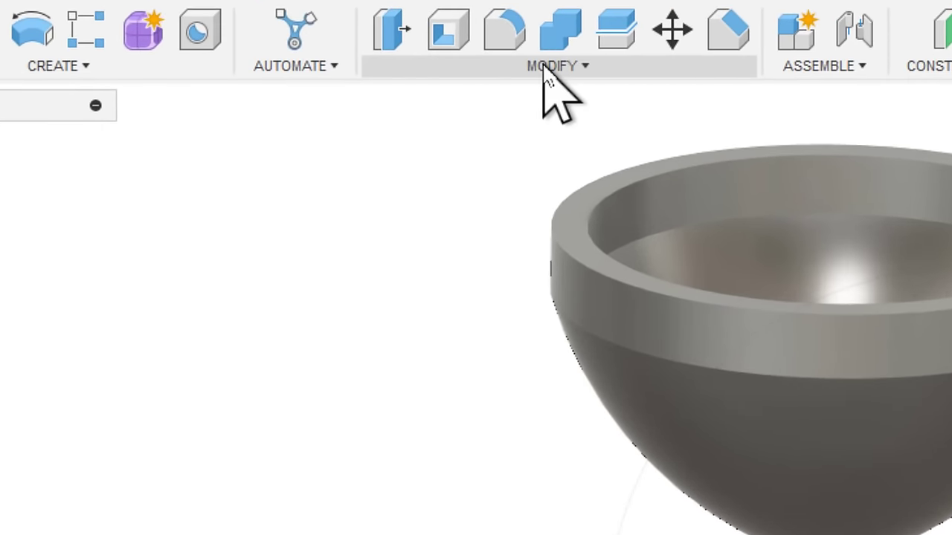
{"action": "left_click", "coordinate": [551, 66]}
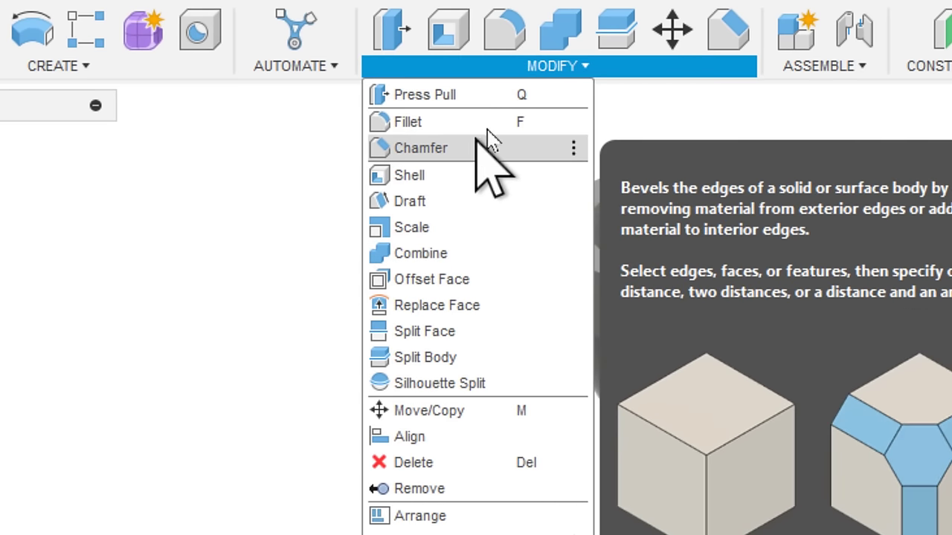
{"action": "left_click", "coordinate": [505, 31]}
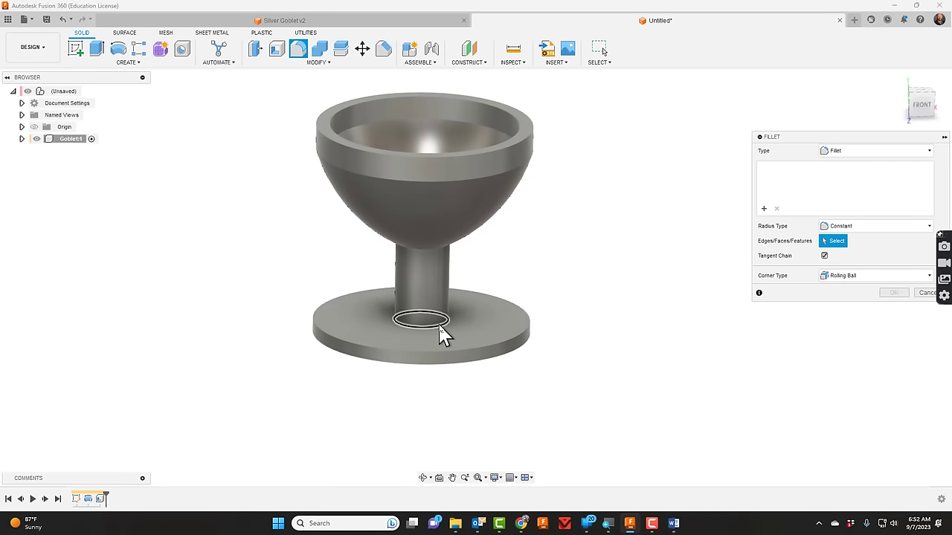
{"action": "left_click", "coordinate": [439, 326]}
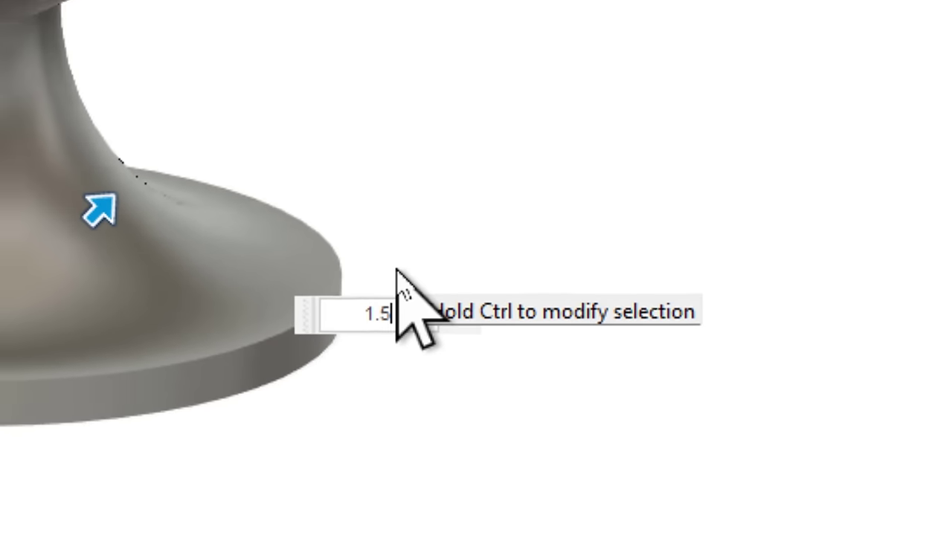
{"action": "key", "text": "Return"}
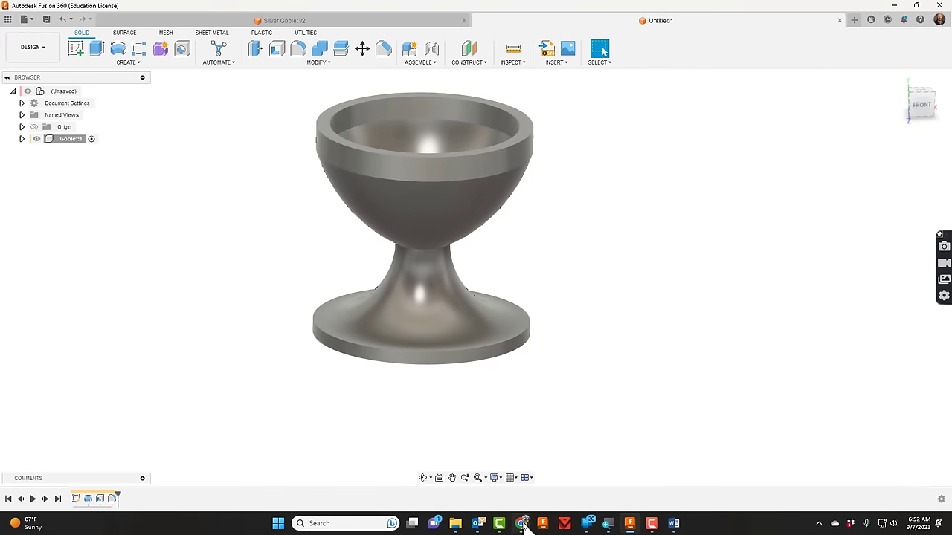
- Highlight the chamfer instruction in Google Slides, and apply a 0.75 in equal-distance chamfer where the bowl meets the stem in Fusion 360
{"action": "left_click", "coordinate": [523, 523]}
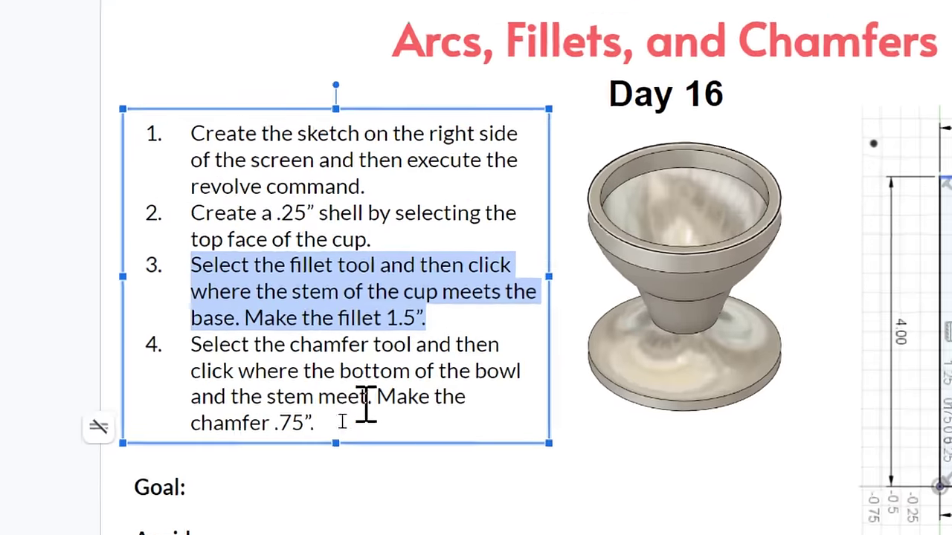
{"action": "left_click_drag", "start_coordinate": [337, 370], "coordinate": [265, 330]}
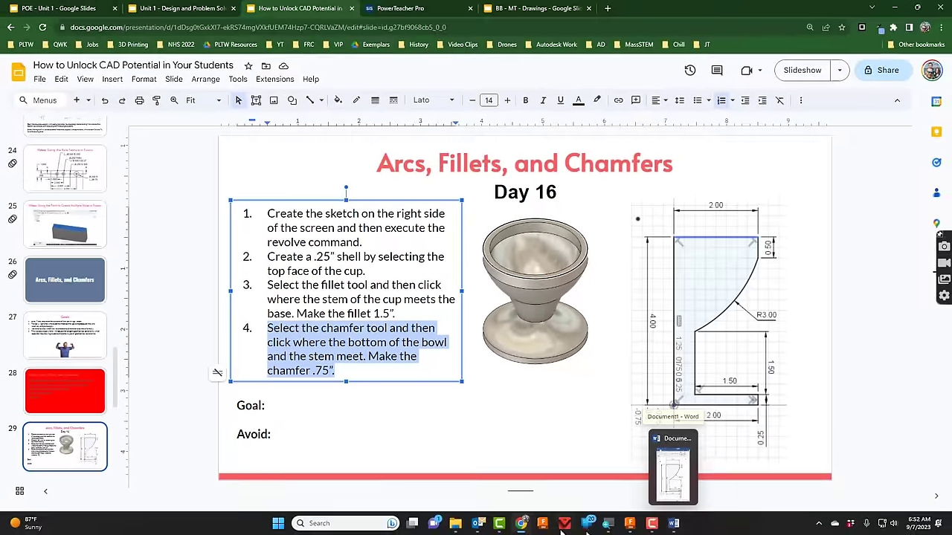
{"action": "mouse_move", "coordinate": [522, 525]}
{"action": "left_click", "coordinate": [630, 524]}
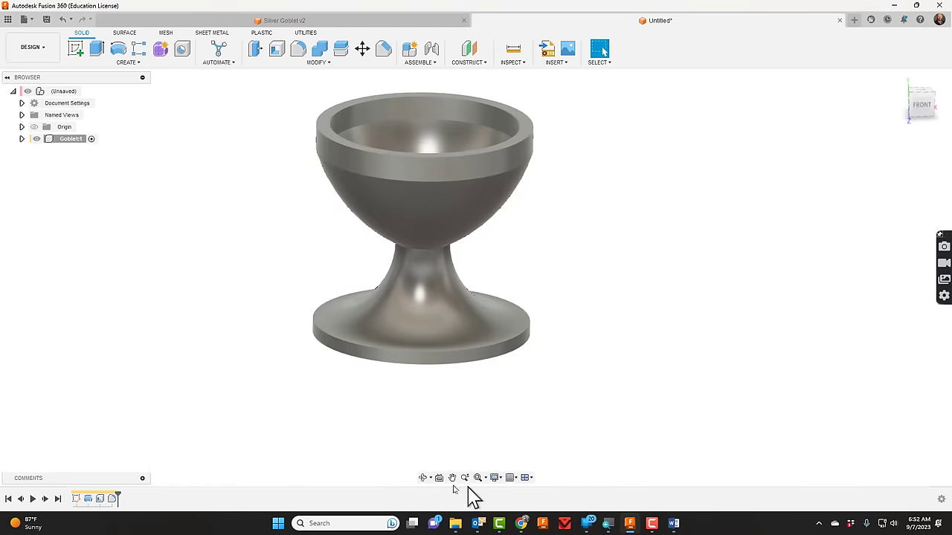
{"action": "middle_click_drag", "start_coordinate": [449, 362], "coordinate": [472, 327], "text": "shift"}
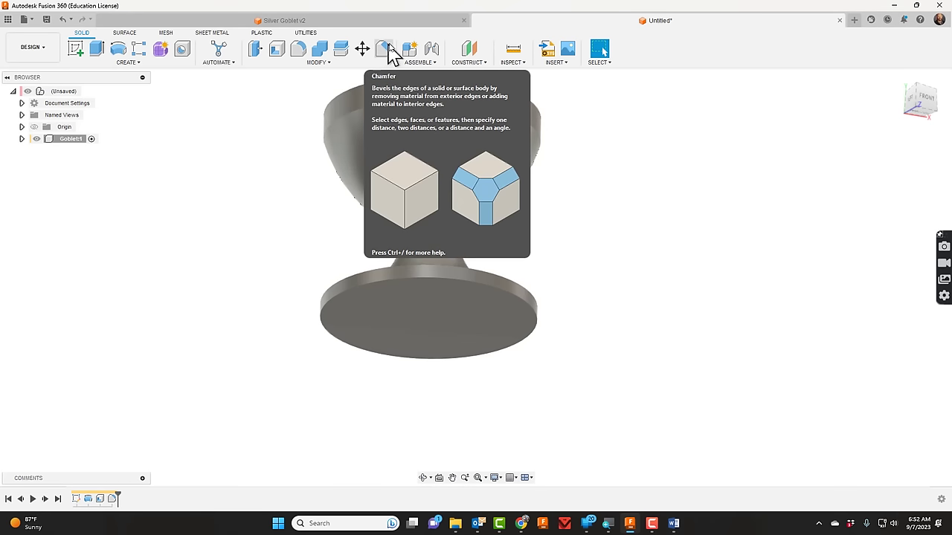
{"action": "left_click", "coordinate": [336, 63]}
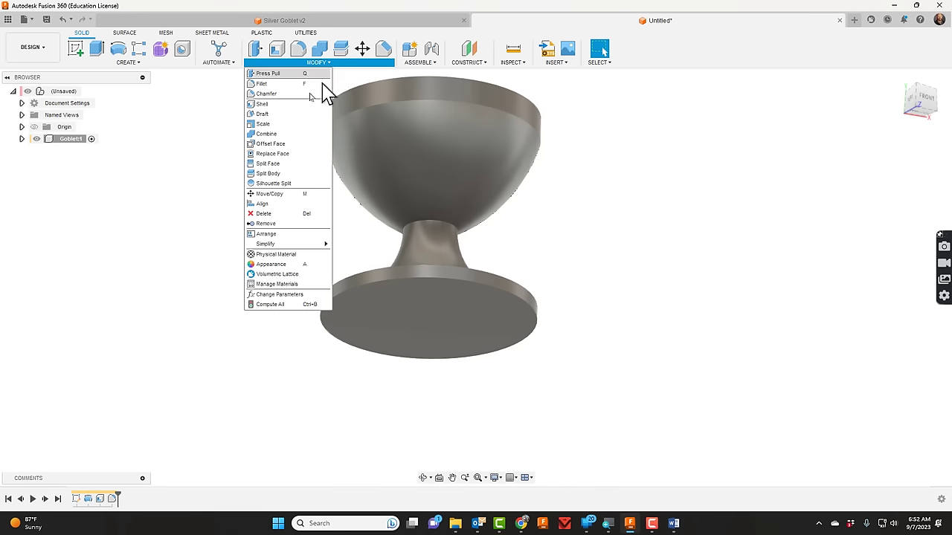
{"action": "left_click", "coordinate": [384, 49]}
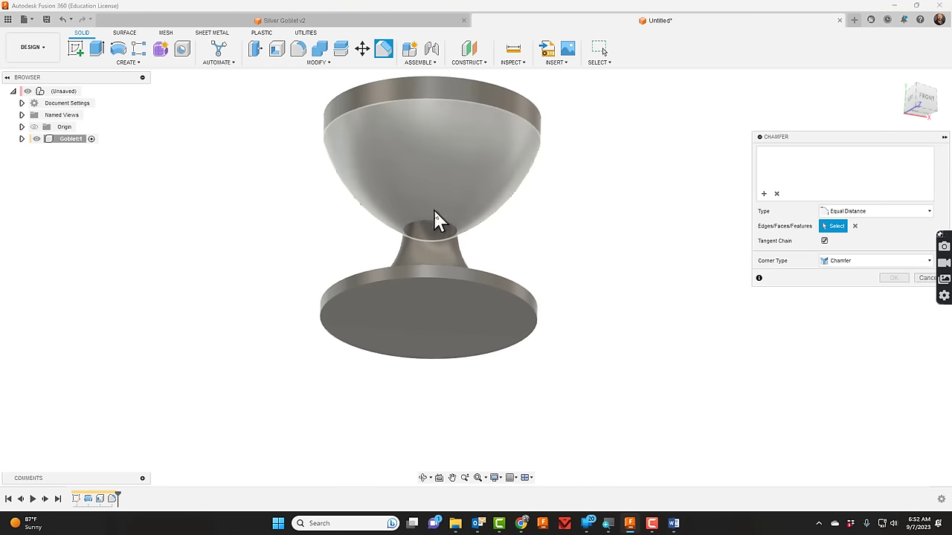
{"action": "left_click", "coordinate": [439, 231]}
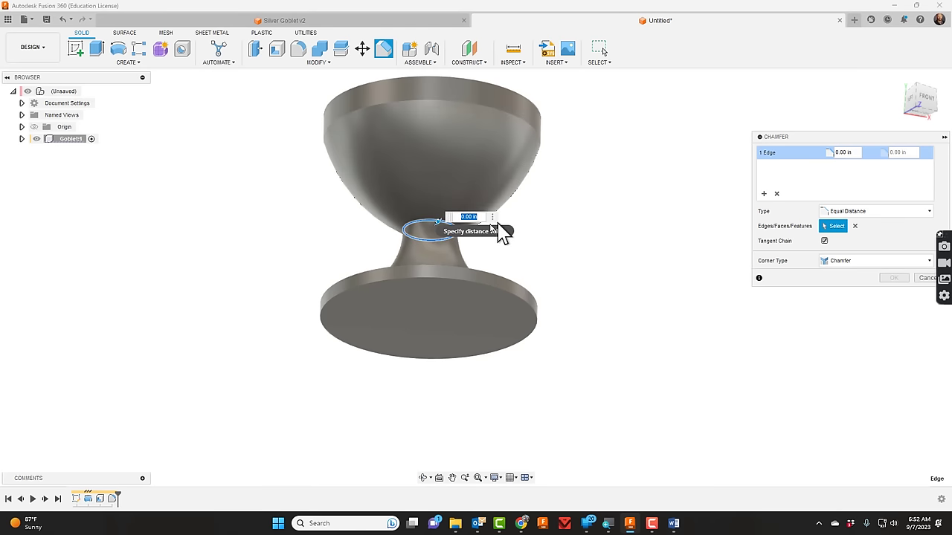
{"action": "type", "text": "0.7"}
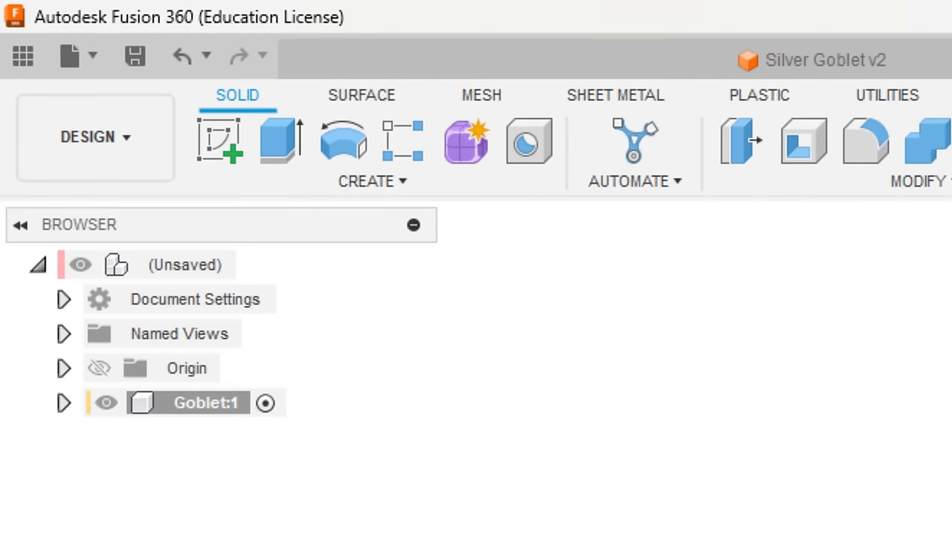
- Assign the Silver physical material from the Metal category of the Fusion 360 Material Library to the goblet
{"action": "right_click", "coordinate": [184, 269]}
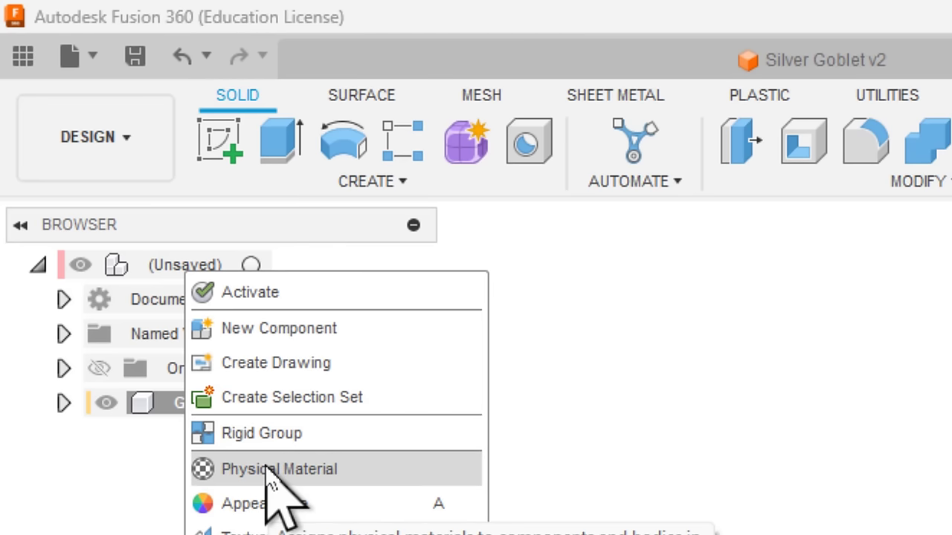
{"action": "left_click", "coordinate": [153, 267]}
{"action": "right_click", "coordinate": [158, 261]}
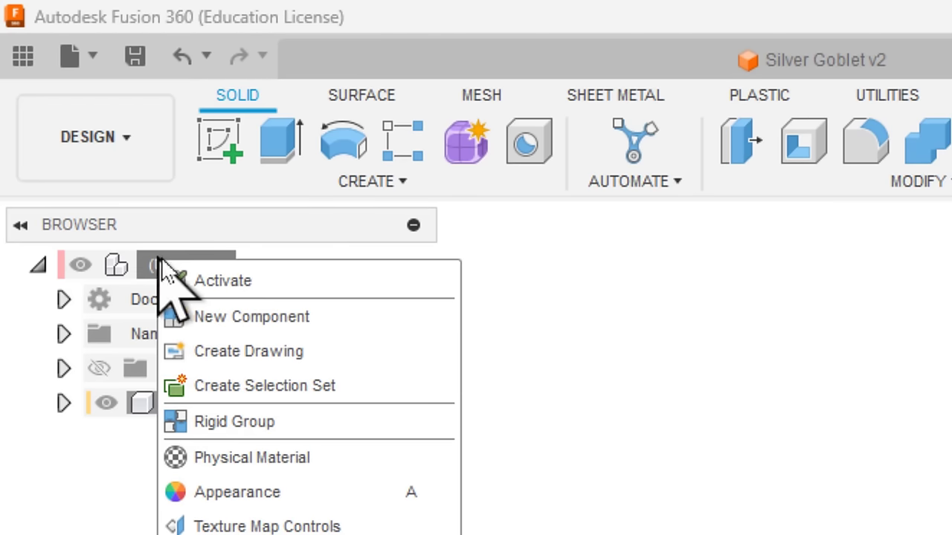
{"action": "left_click", "coordinate": [264, 469]}
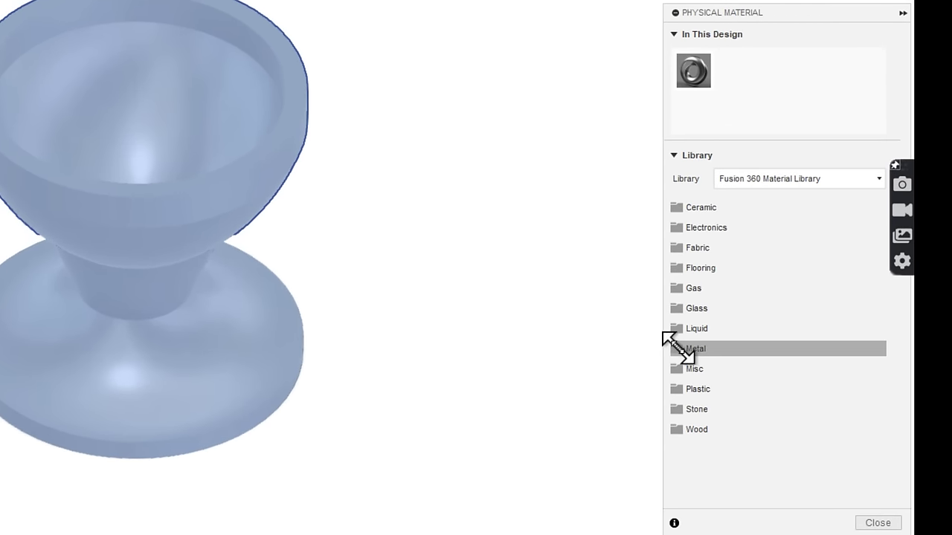
{"action": "left_click", "coordinate": [678, 348]}
{"action": "scroll", "coordinate": [811, 351], "scroll_direction": "down", "scroll_amount": 10}
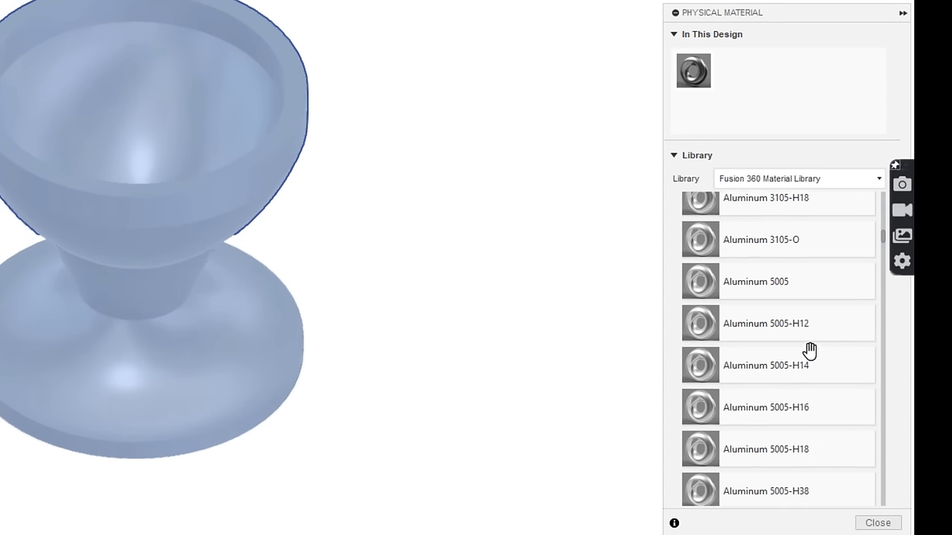
{"action": "scroll", "coordinate": [810, 350], "scroll_direction": "down", "scroll_amount": 15}
{"action": "scroll", "coordinate": [813, 349], "scroll_direction": "down", "scroll_amount": 10}
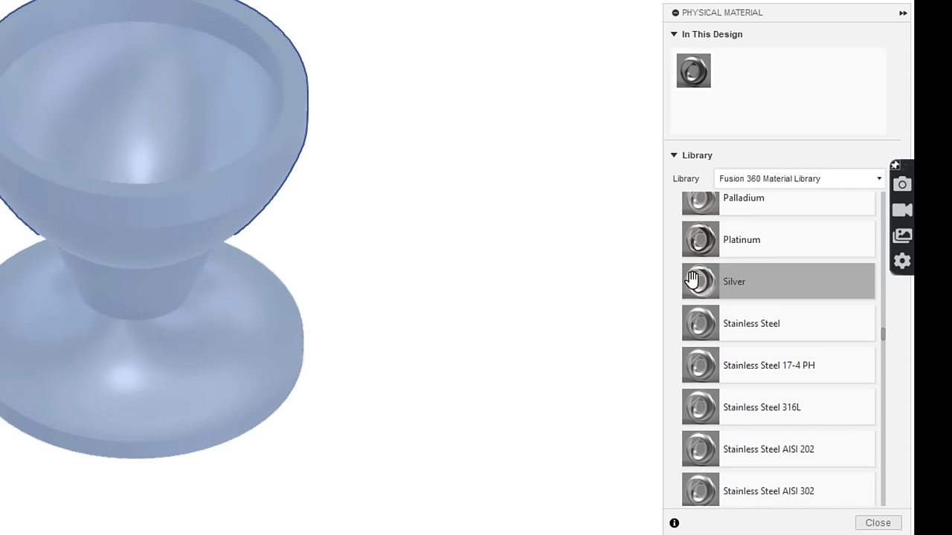
{"action": "left_click_drag", "start_coordinate": [698, 281], "coordinate": [260, 163]}
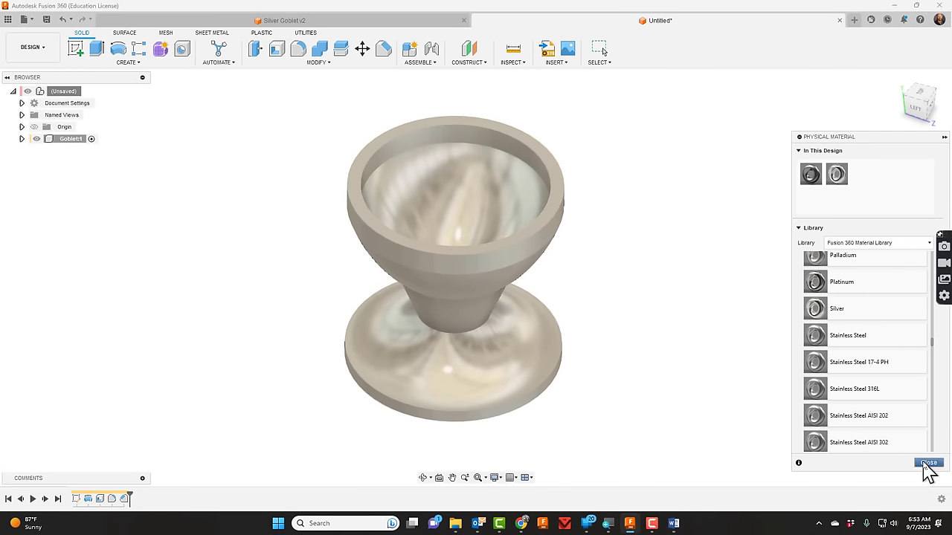
{"action": "left_click", "coordinate": [928, 463]}
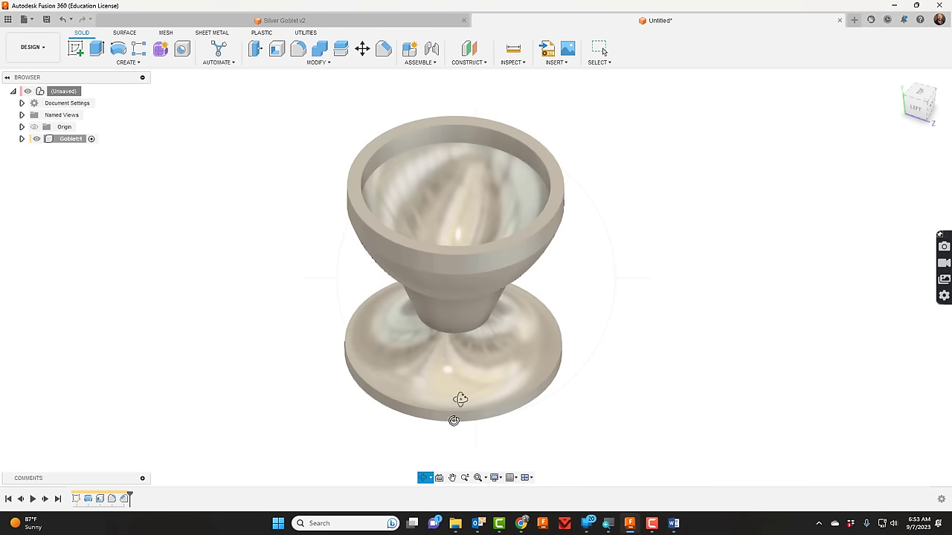
{"action": "middle_click_drag", "start_coordinate": [462, 391], "coordinate": [498, 380], "text": "shift"}
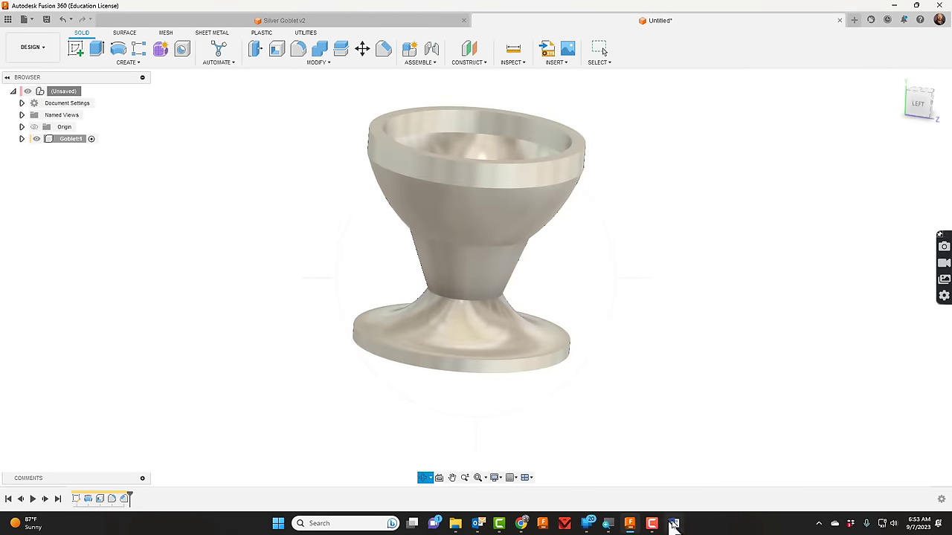